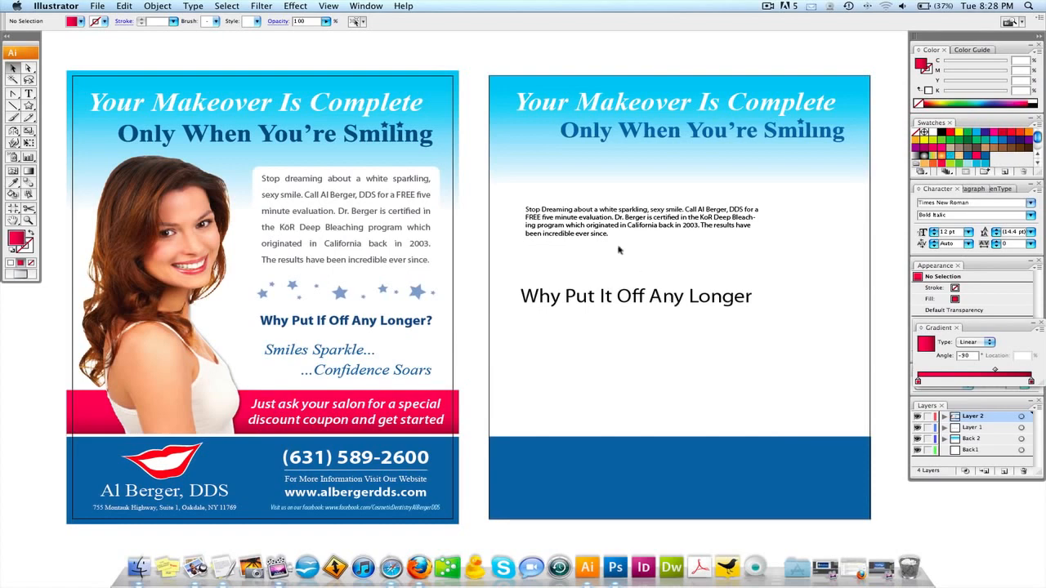
Select the pink discount banner on the first page.
{"action": "left_click", "coordinate": [88, 424]}
Copy the pink banner onto the second page and trim it to the page width.
{"action": "left_click_drag", "start_coordinate": [74, 417], "coordinate": [493, 416]}
{"action": "scroll", "coordinate": [850, 418], "scroll_direction": "right", "scroll_amount": 1}
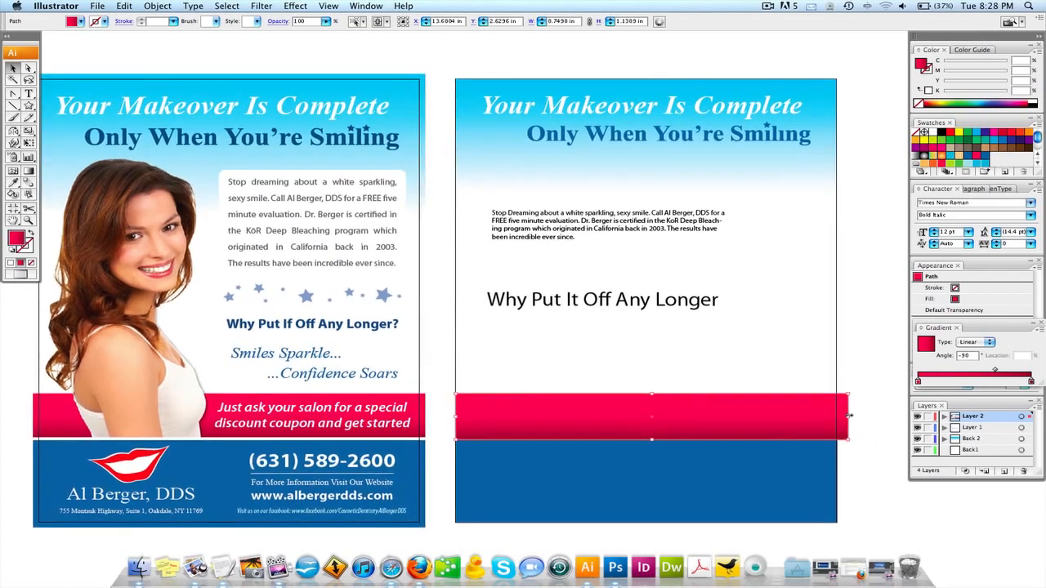
{"action": "left_click_drag", "start_coordinate": [850, 416], "coordinate": [837, 415]}
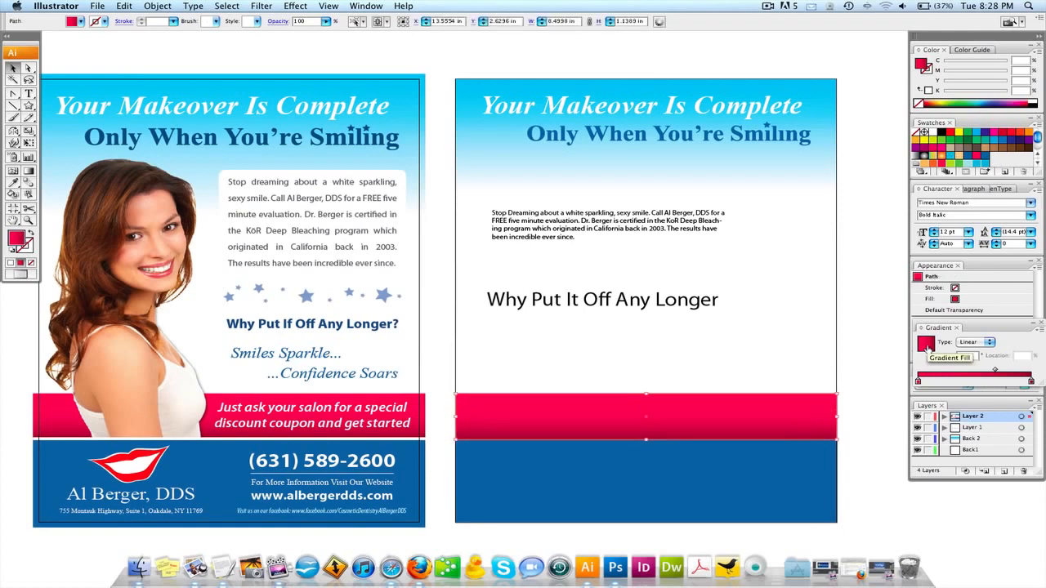
{"action": "left_click", "coordinate": [891, 334]}
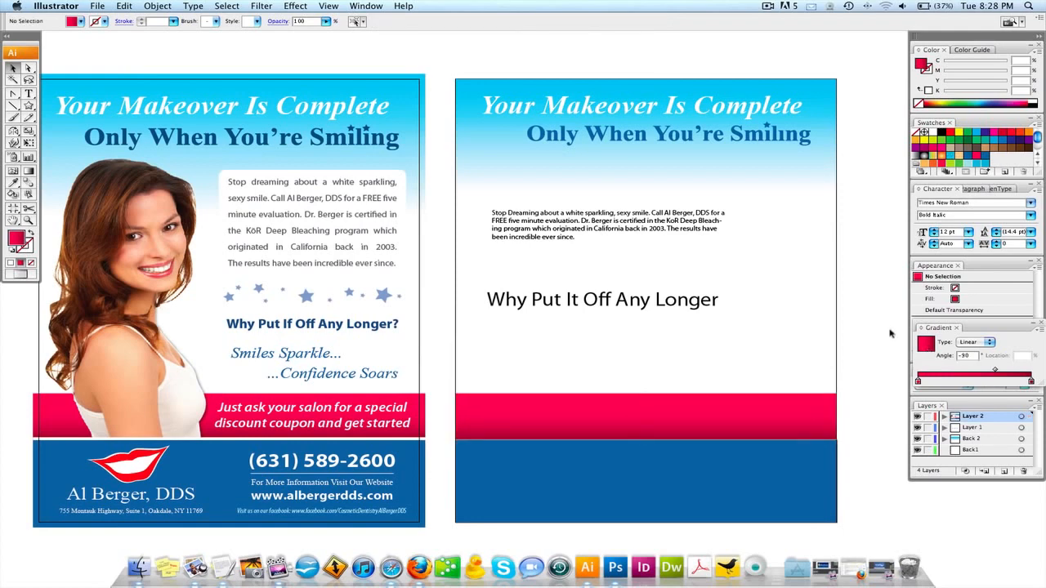
{"action": "left_click", "coordinate": [633, 425]}
Copy the thin white divider line onto the second page.
{"action": "scroll", "coordinate": [490, 425], "scroll_direction": "left", "scroll_amount": 3}
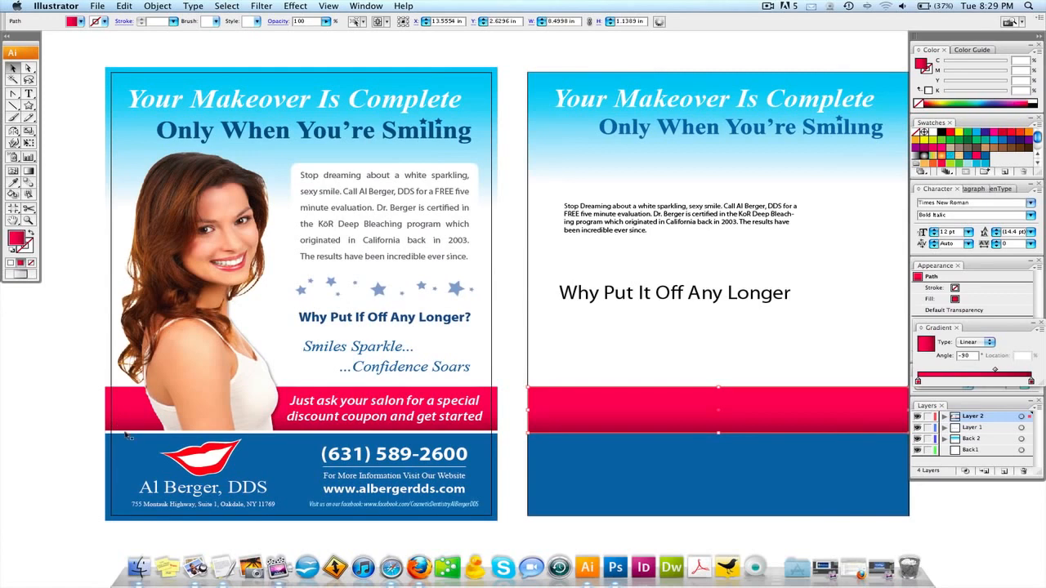
{"action": "left_click_drag", "start_coordinate": [126, 434], "coordinate": [549, 434]}
{"action": "scroll", "coordinate": [542, 425], "scroll_direction": "right", "scroll_amount": 5}
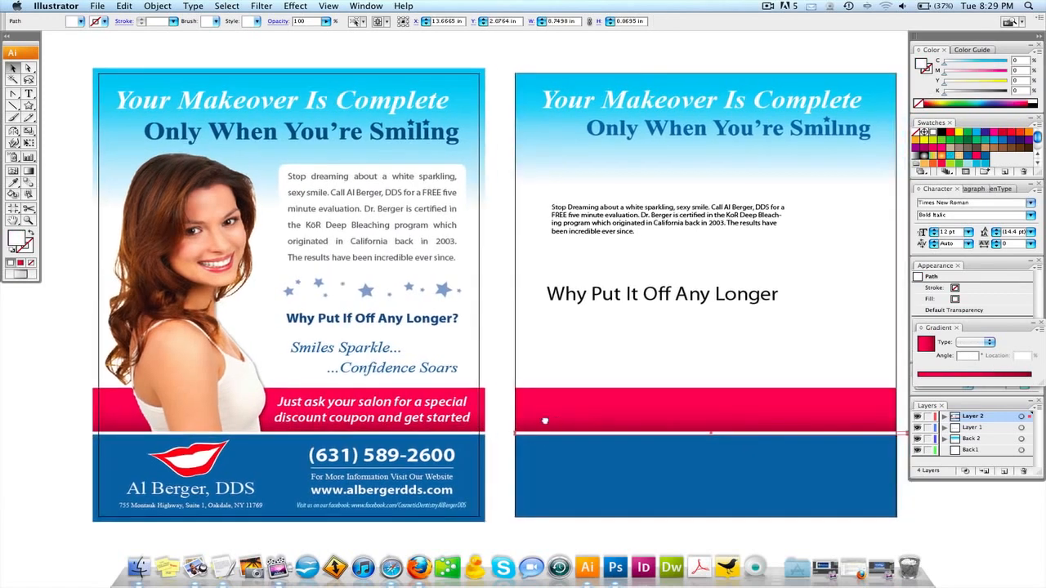
{"action": "left_click", "coordinate": [711, 450]}
{"action": "left_click_drag", "start_coordinate": [655, 420], "coordinate": [738, 421]}
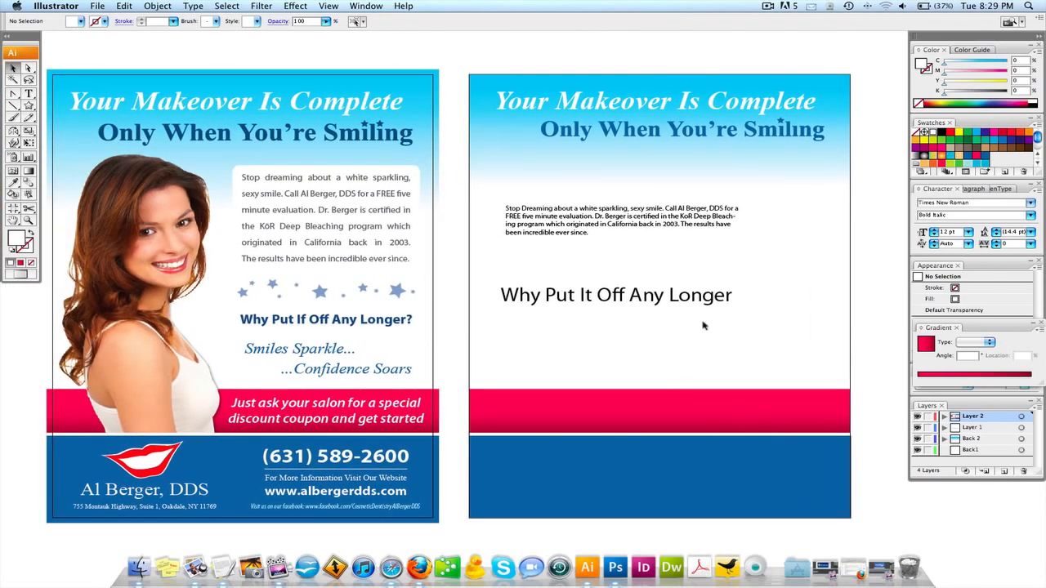
{"action": "left_click_drag", "start_coordinate": [633, 428], "coordinate": [635, 351]}
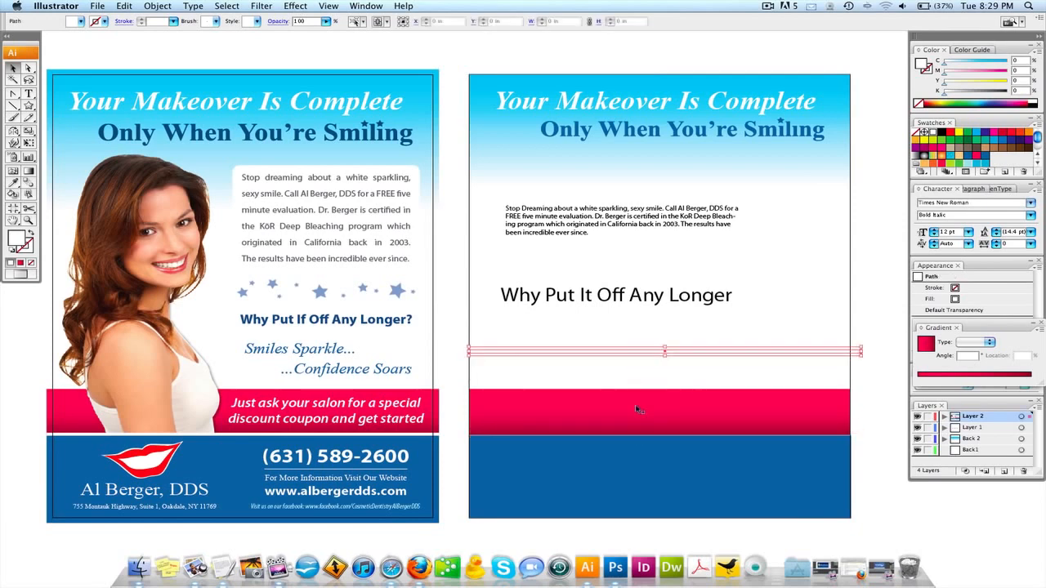
{"action": "left_click_drag", "start_coordinate": [636, 403], "coordinate": [635, 407]}
{"action": "left_click", "coordinate": [894, 291]}
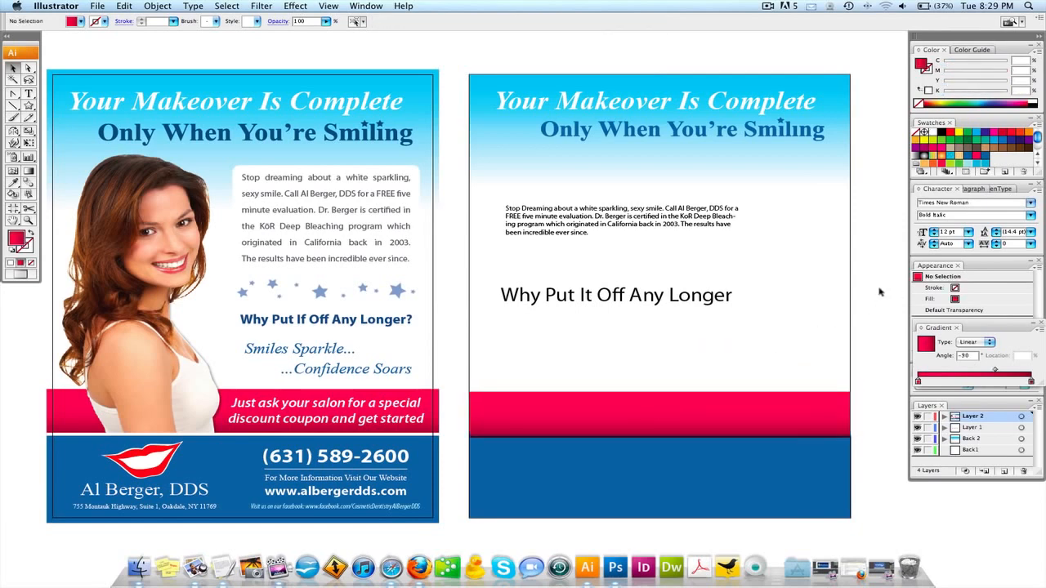
{"action": "key", "text": "super+z"}
{"action": "key", "text": "super+z"}
{"action": "key", "text": "super+z"}
{"action": "left_click", "coordinate": [875, 292]}
{"action": "left_click_drag", "start_coordinate": [782, 288], "coordinate": [777, 298]}
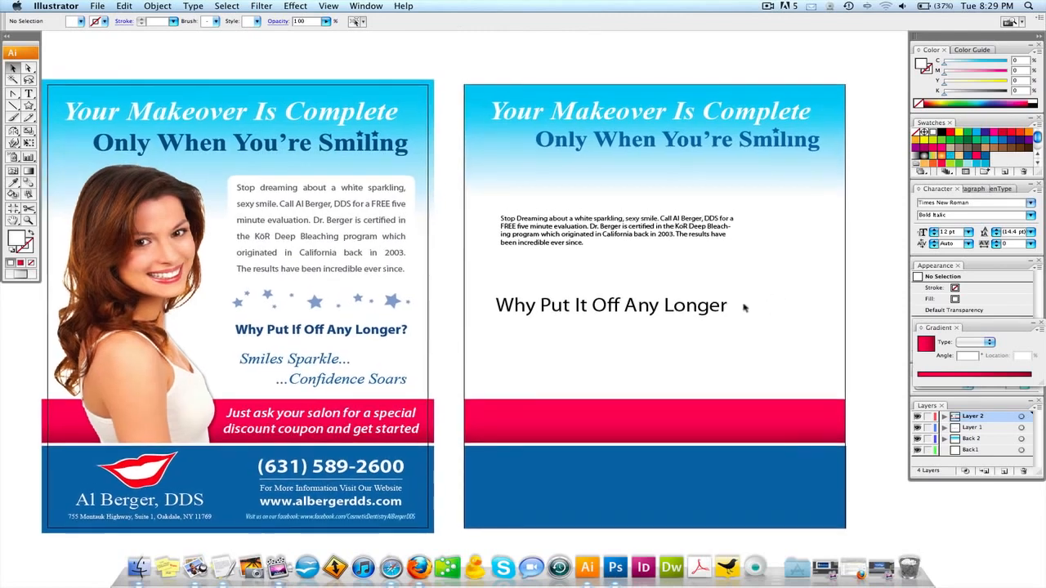
{"action": "scroll", "coordinate": [745, 308], "scroll_direction": "left", "scroll_amount": 1}
Copy the 'Just ask your salon' discount text onto the second page's pink banner.
{"action": "left_click", "coordinate": [348, 421]}
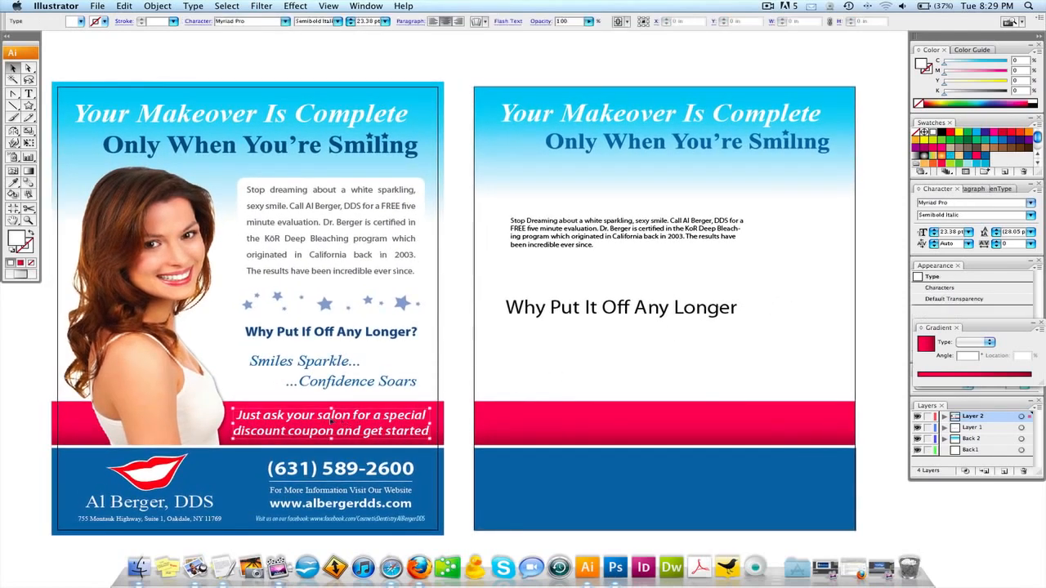
{"action": "left_click_drag", "start_coordinate": [291, 423], "coordinate": [704, 424]}
{"action": "scroll", "coordinate": [632, 309], "scroll_direction": "up", "scroll_amount": 1}
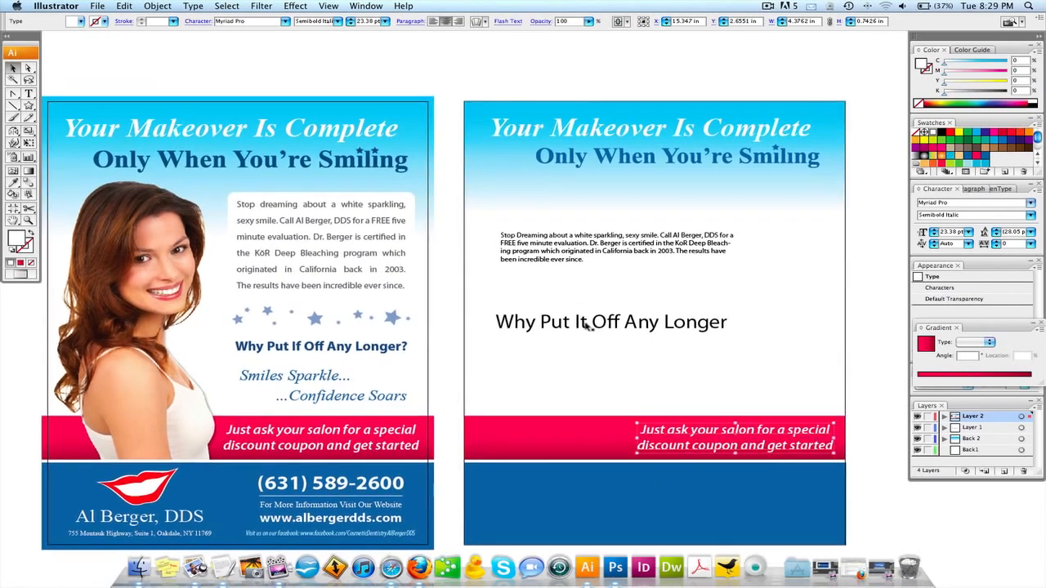
Delete the placeholder heading and lock the gradient background with Cmd+2.
{"action": "left_click", "coordinate": [629, 320]}
{"action": "key", "text": "Delete"}
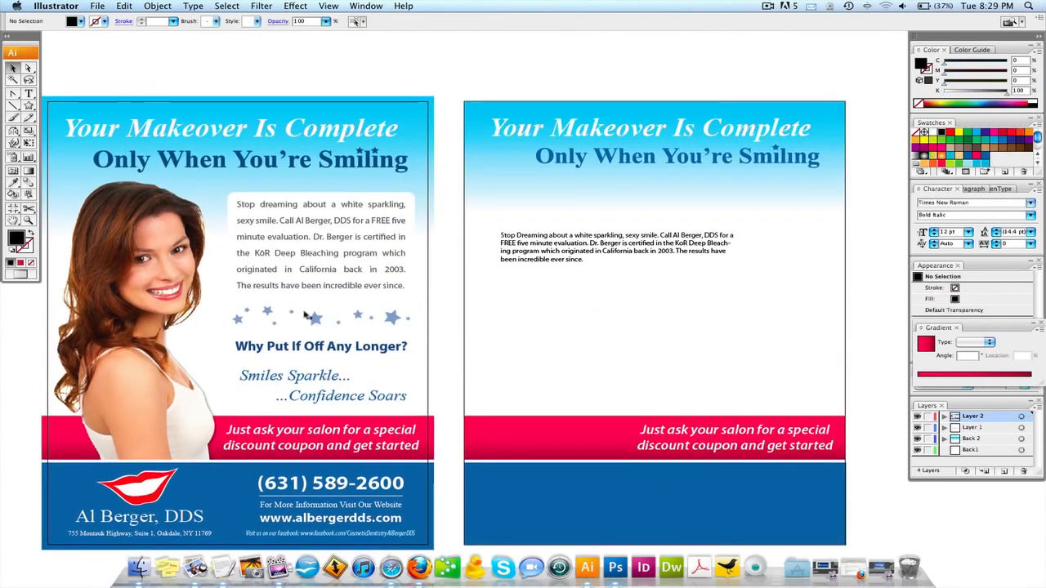
{"action": "left_click", "coordinate": [295, 348]}
{"action": "left_click", "coordinate": [218, 204]}
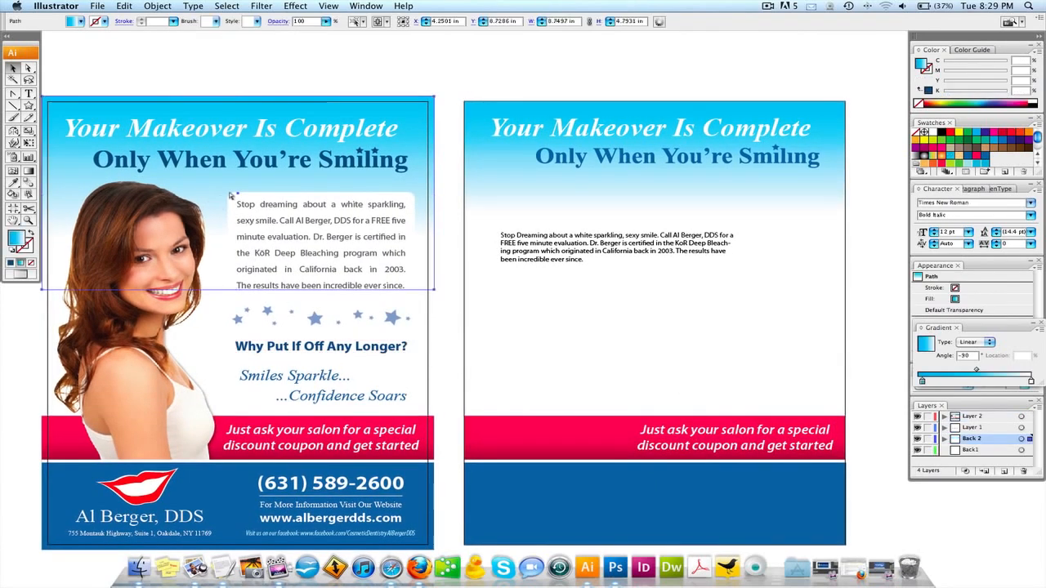
{"action": "key", "text": "super+2"}
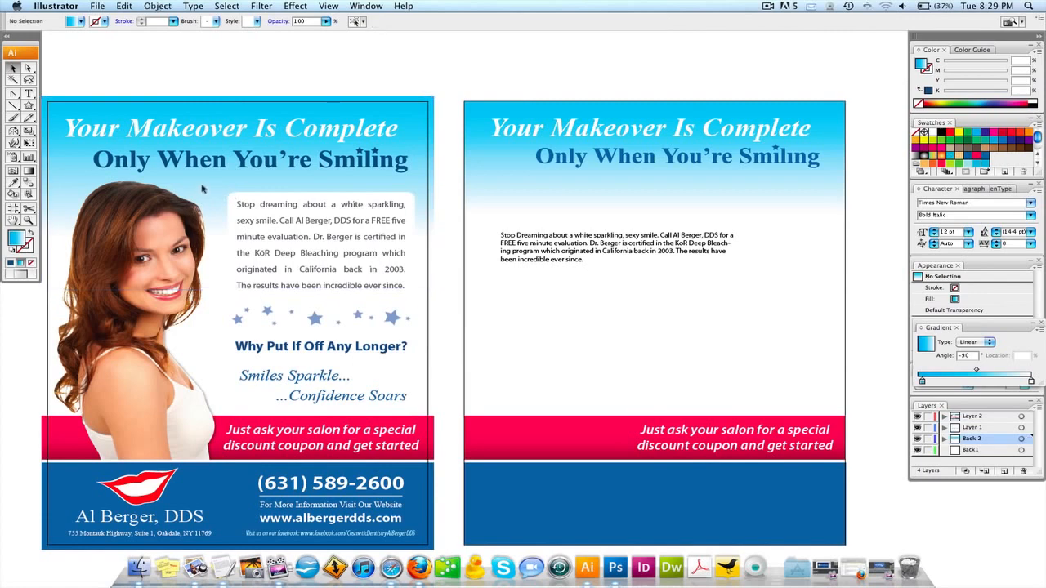
Remove the second page's placeholder paragraph.
{"action": "left_click_drag", "start_coordinate": [564, 255], "coordinate": [572, 93]}
{"action": "key", "text": "Delete"}
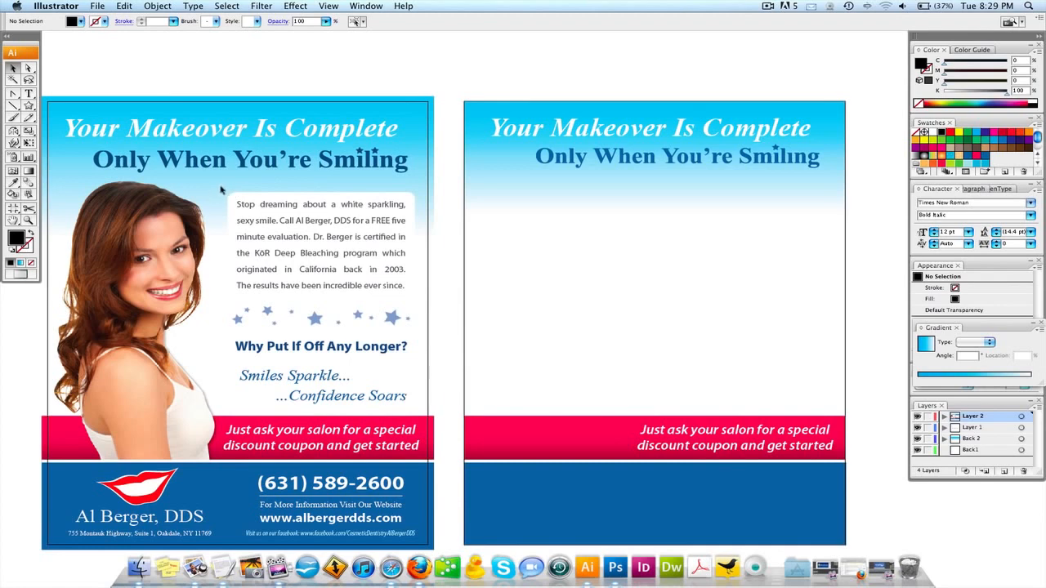
{"action": "left_click_drag", "start_coordinate": [221, 189], "coordinate": [415, 415]}
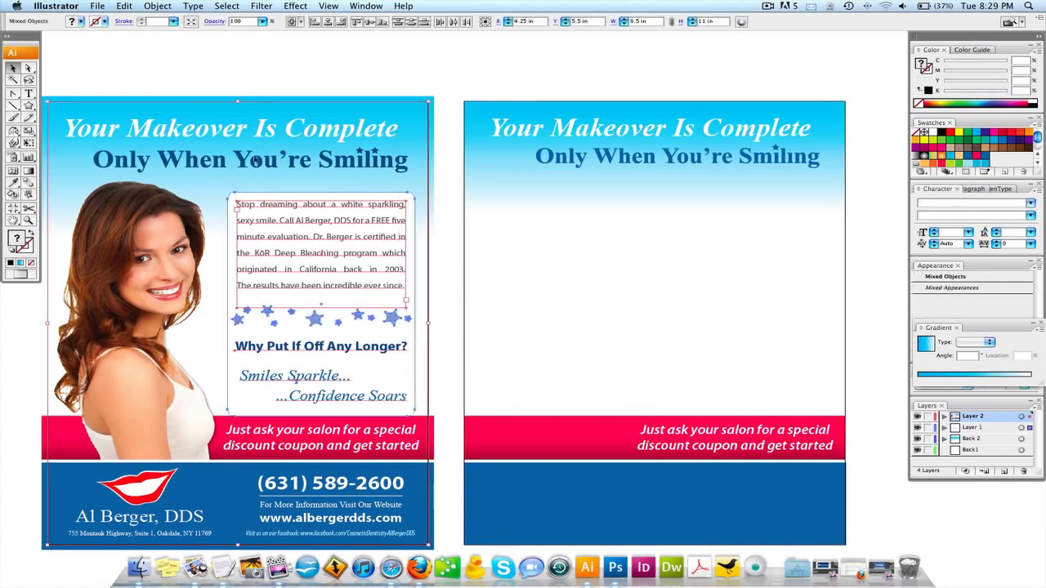
Unlock all previously locked artwork with Cmd+Opt+2.
{"action": "left_click", "coordinate": [249, 100]}
{"action": "left_click_drag", "start_coordinate": [226, 194], "coordinate": [418, 410]}
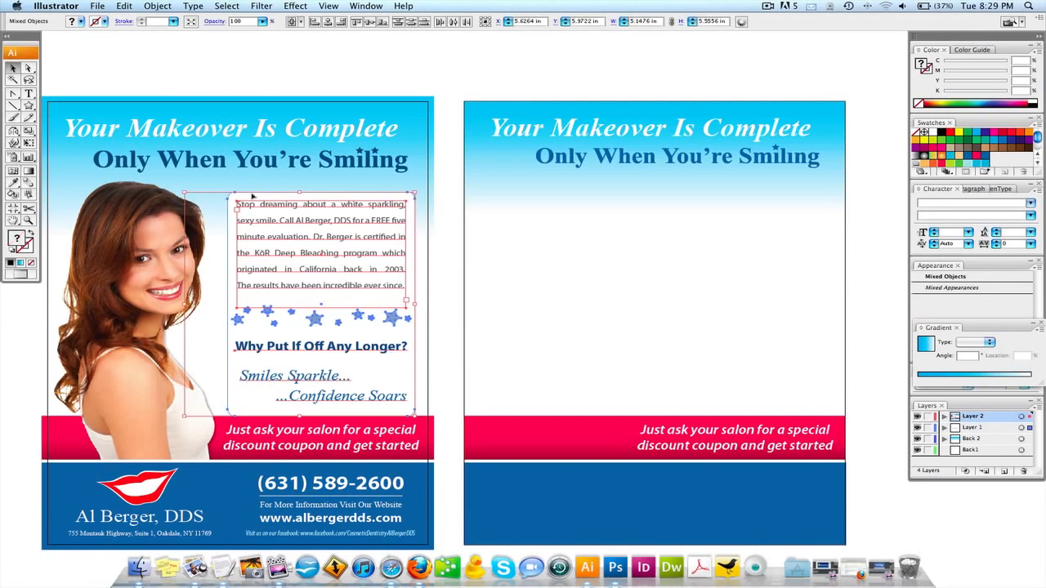
{"action": "left_click", "coordinate": [235, 72]}
{"action": "scroll", "coordinate": [270, 111], "scroll_direction": "left", "scroll_amount": 4}
{"action": "key", "text": "alt+super+2"}
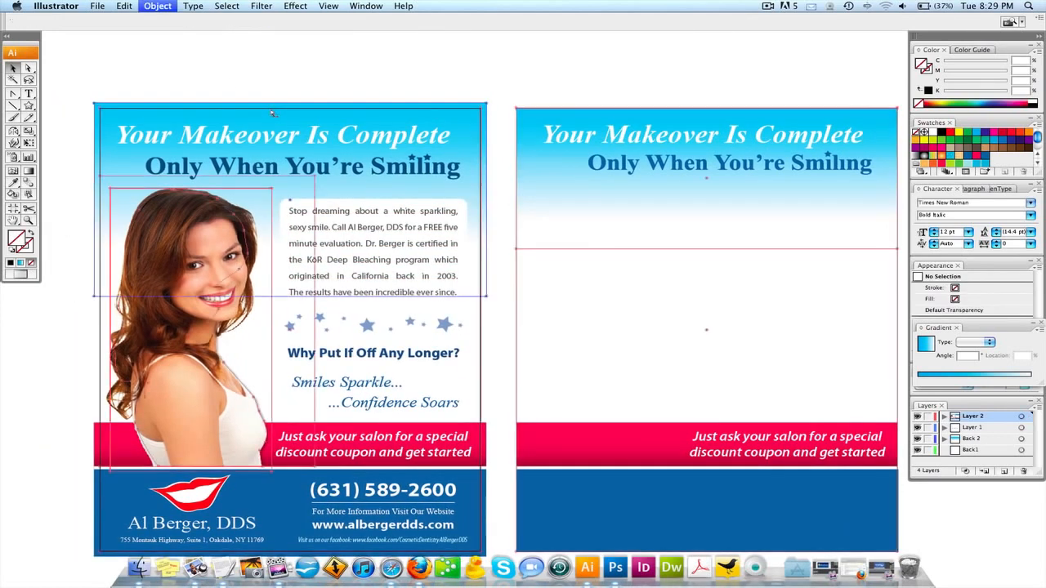
Lock the first page's header, photo and background with Object > Lock > Selection.
{"action": "left_click", "coordinate": [203, 77]}
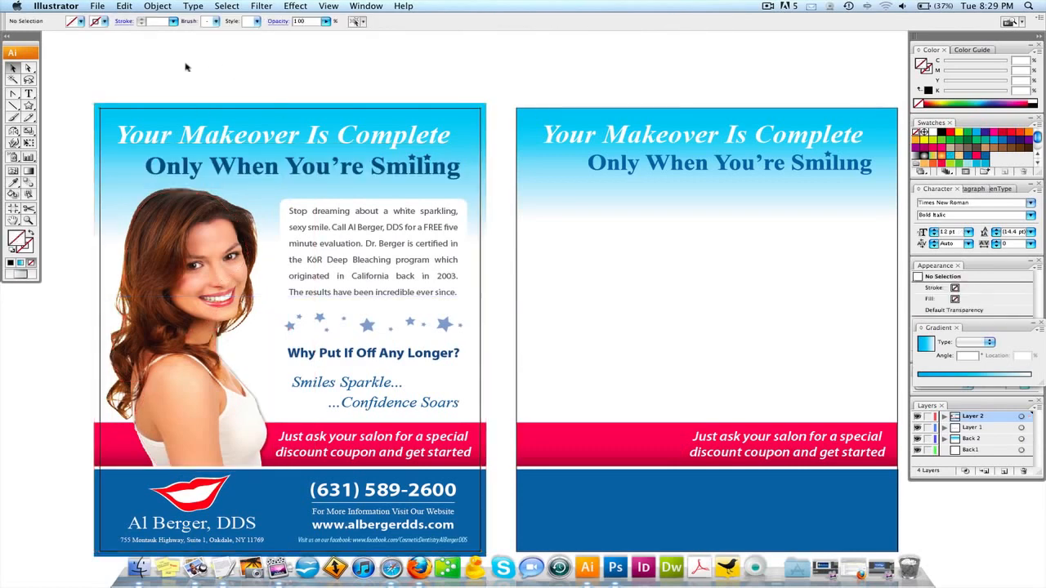
{"action": "left_click_drag", "start_coordinate": [173, 47], "coordinate": [198, 309]}
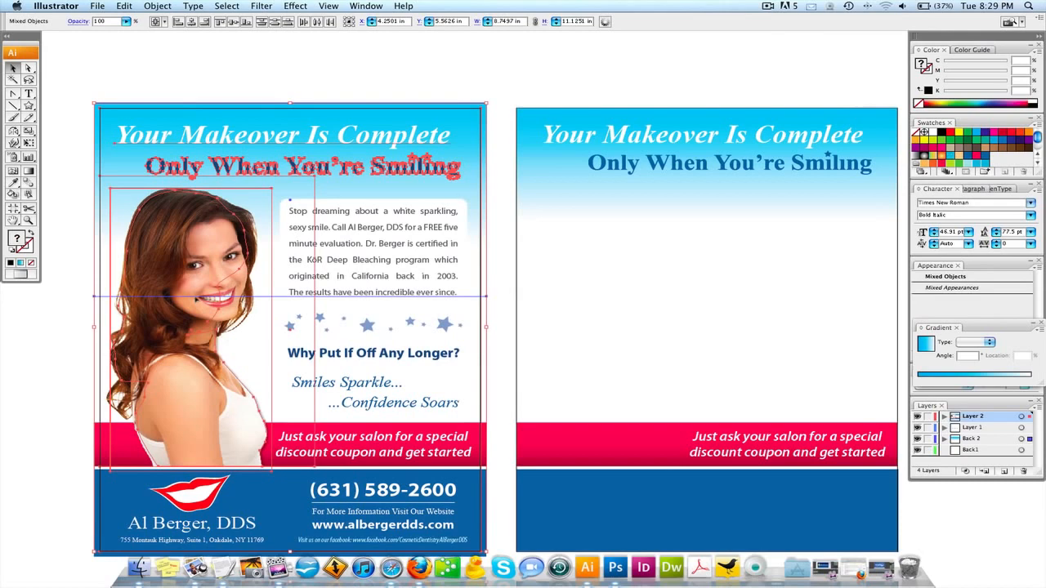
{"action": "left_click_drag", "start_coordinate": [196, 300], "coordinate": [196, 300]}
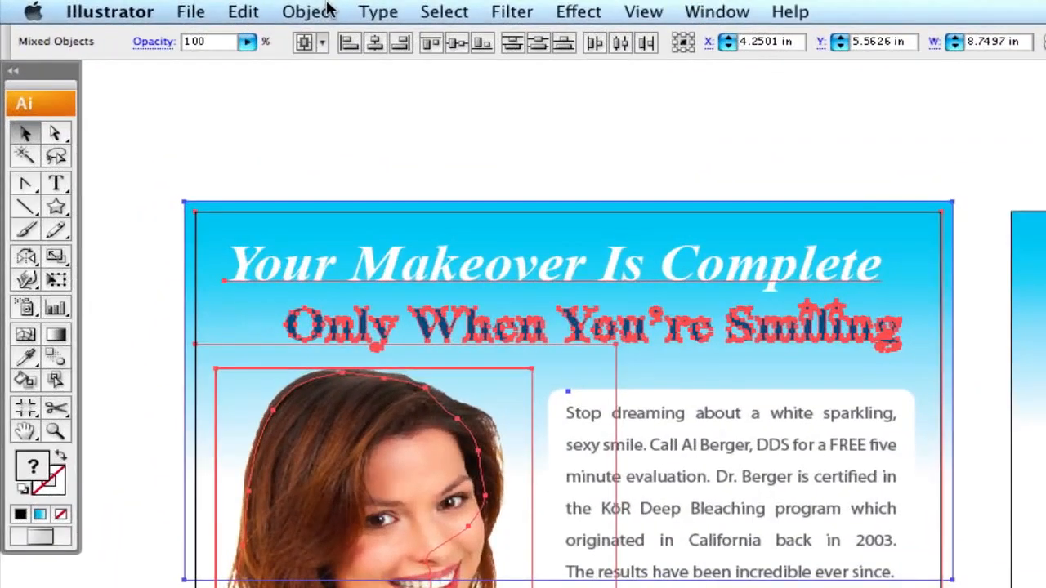
{"action": "left_click", "coordinate": [327, 8]}
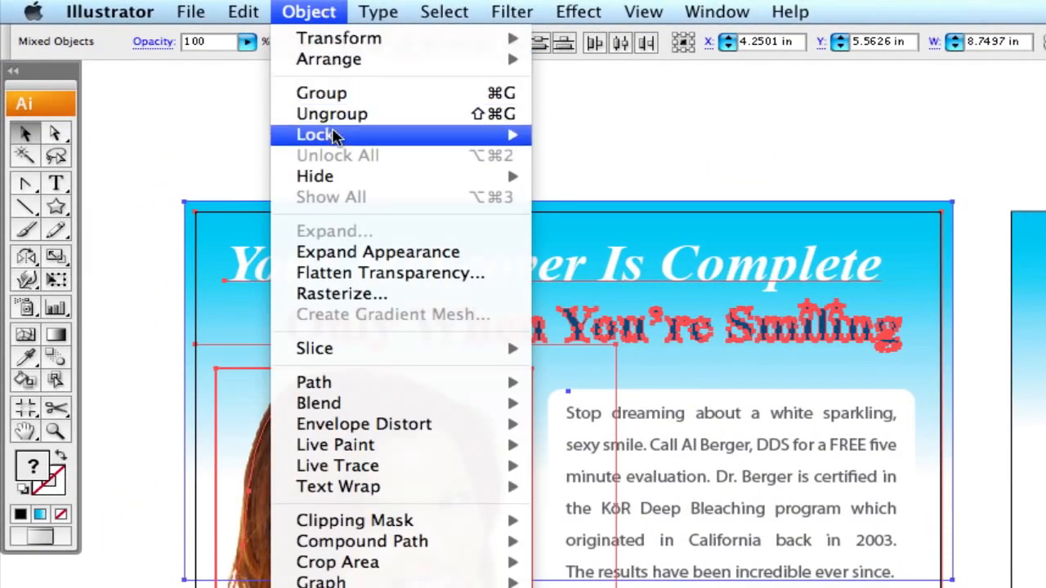
{"action": "mouse_move", "coordinate": [495, 138]}
{"action": "left_click", "coordinate": [573, 137]}
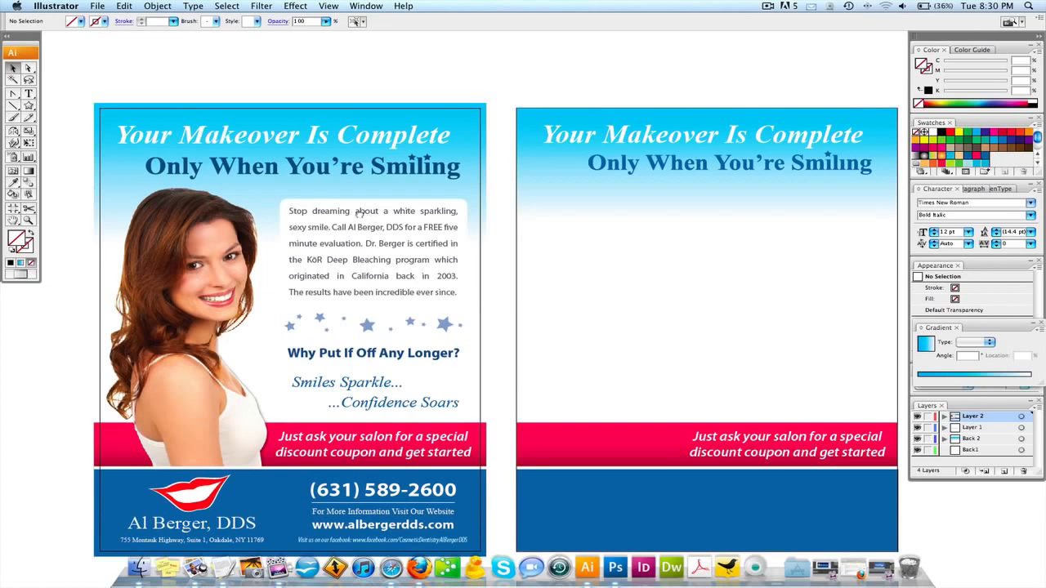
Copy the body paragraph, stars, question line and slogans onto the second page, nudged slightly up.
{"action": "scroll", "coordinate": [361, 214], "scroll_direction": "right", "scroll_amount": 2}
{"action": "scroll", "coordinate": [361, 214], "scroll_direction": "down", "scroll_amount": 1}
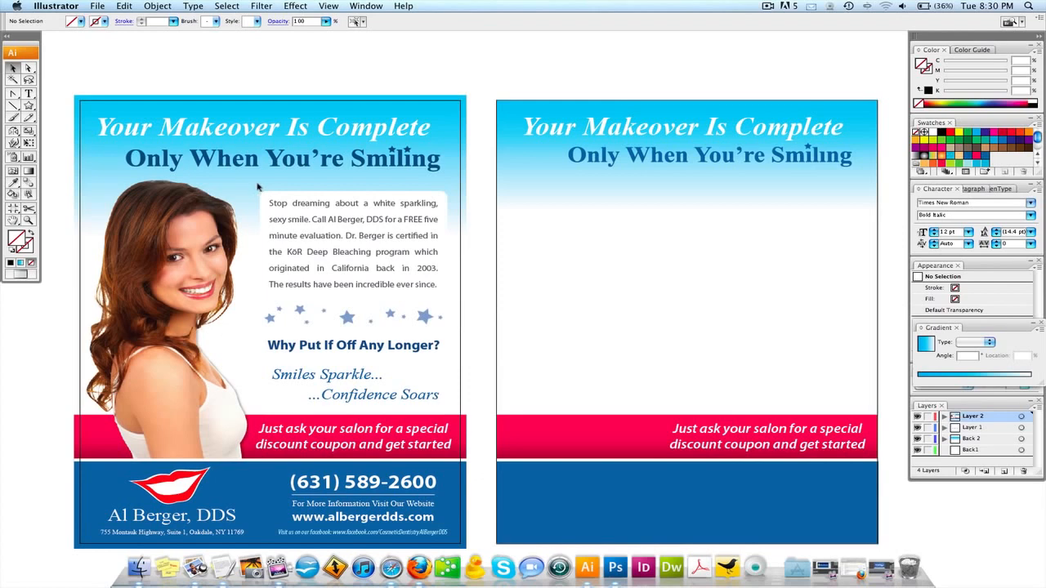
{"action": "left_click_drag", "start_coordinate": [258, 188], "coordinate": [459, 417]}
{"action": "left_click_drag", "start_coordinate": [393, 223], "coordinate": [807, 232]}
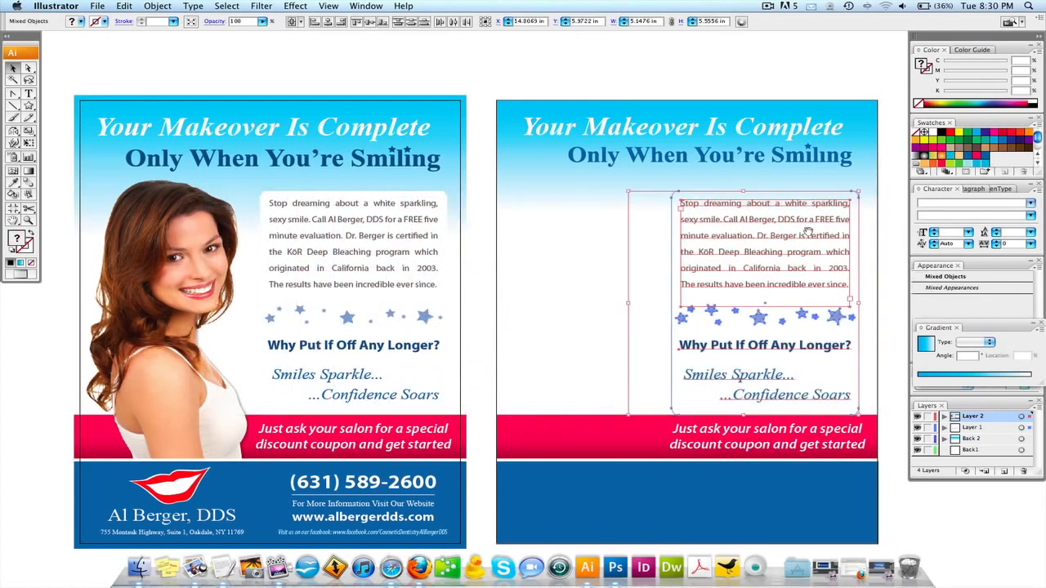
{"action": "scroll", "coordinate": [809, 221], "scroll_direction": "right", "scroll_amount": 5}
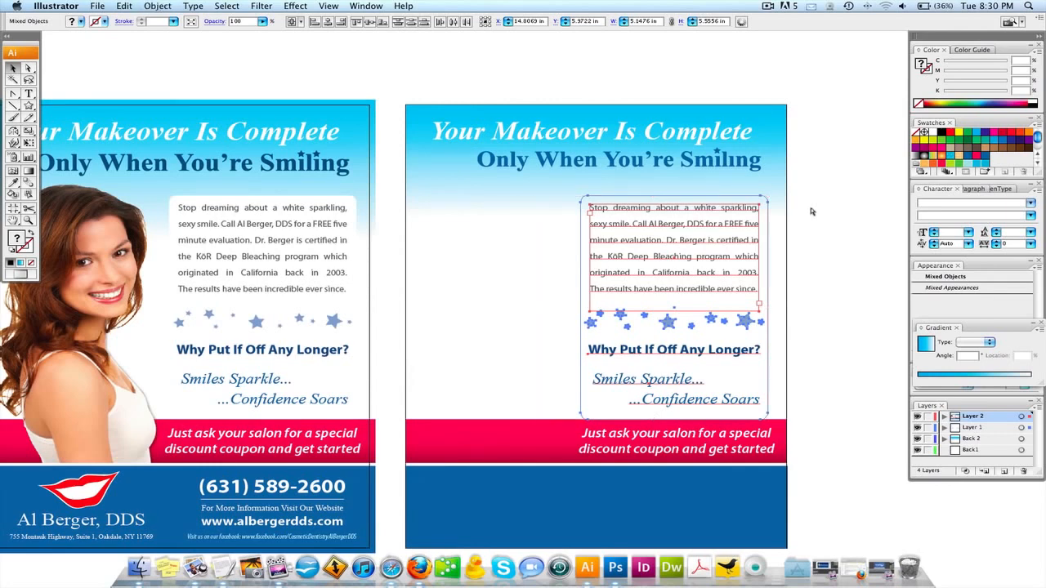
{"action": "left_click_drag", "start_coordinate": [662, 207], "coordinate": [660, 195]}
{"action": "left_click", "coordinate": [815, 193]}
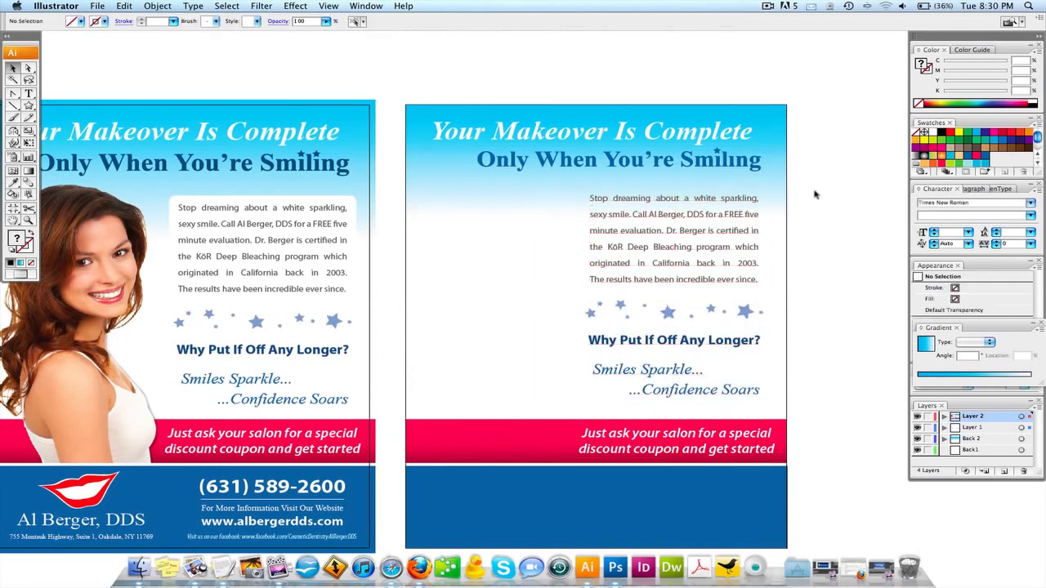
Unlock all artwork and select the first page's rounded box behind the paragraph.
{"action": "key", "text": "super+alt+2"}
{"action": "left_click", "coordinate": [300, 71]}
{"action": "left_click", "coordinate": [309, 195]}
{"action": "left_click", "coordinate": [307, 199]}
{"action": "left_click", "coordinate": [307, 199]}
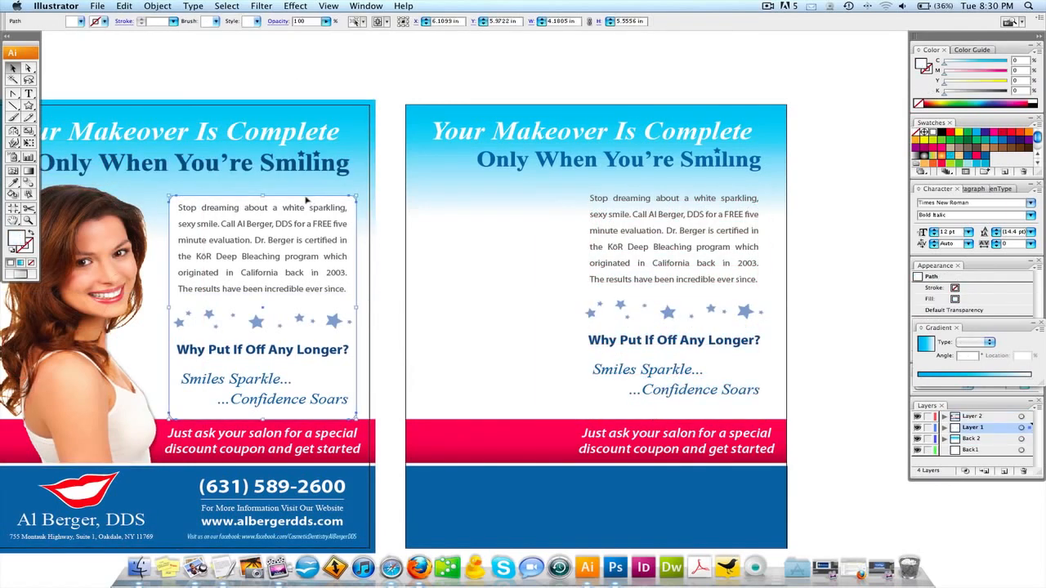
Copy the rounded white box to the second page, then test-move the gradient header and undo.
{"action": "left_click_drag", "start_coordinate": [307, 199], "coordinate": [722, 198]}
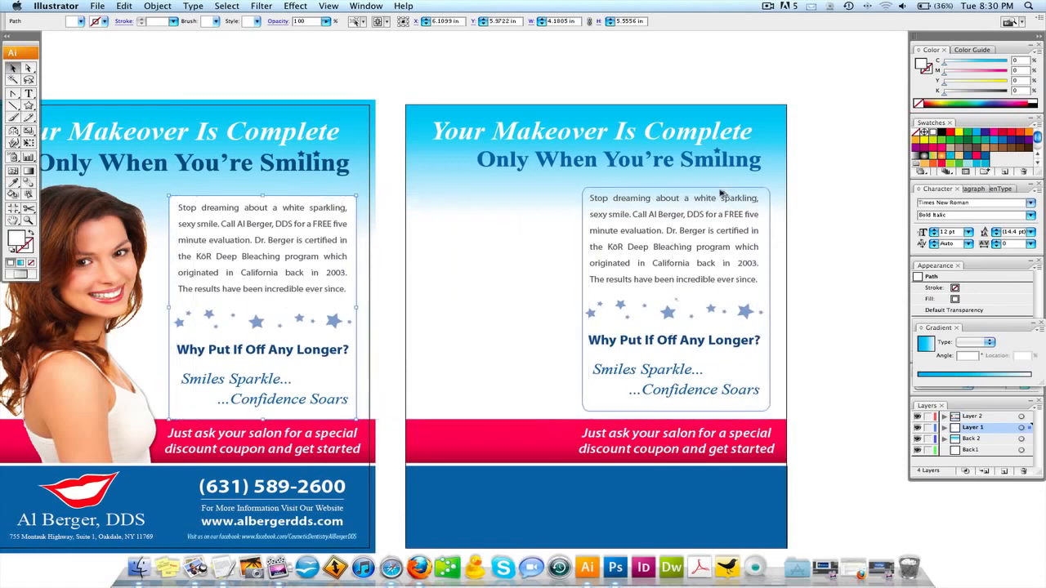
{"action": "left_click", "coordinate": [773, 168]}
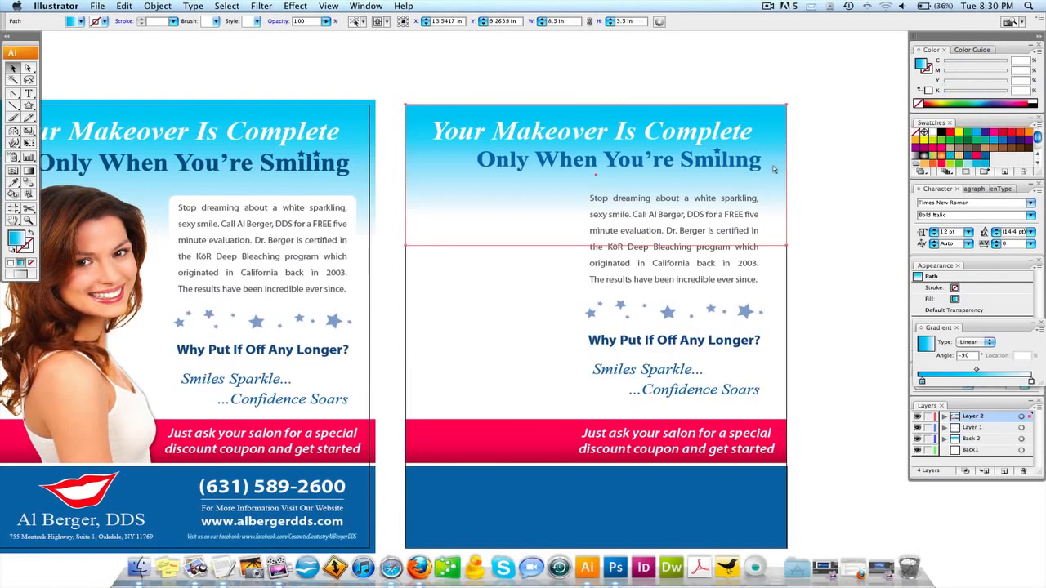
{"action": "left_click", "coordinate": [830, 167]}
{"action": "left_click", "coordinate": [543, 198]}
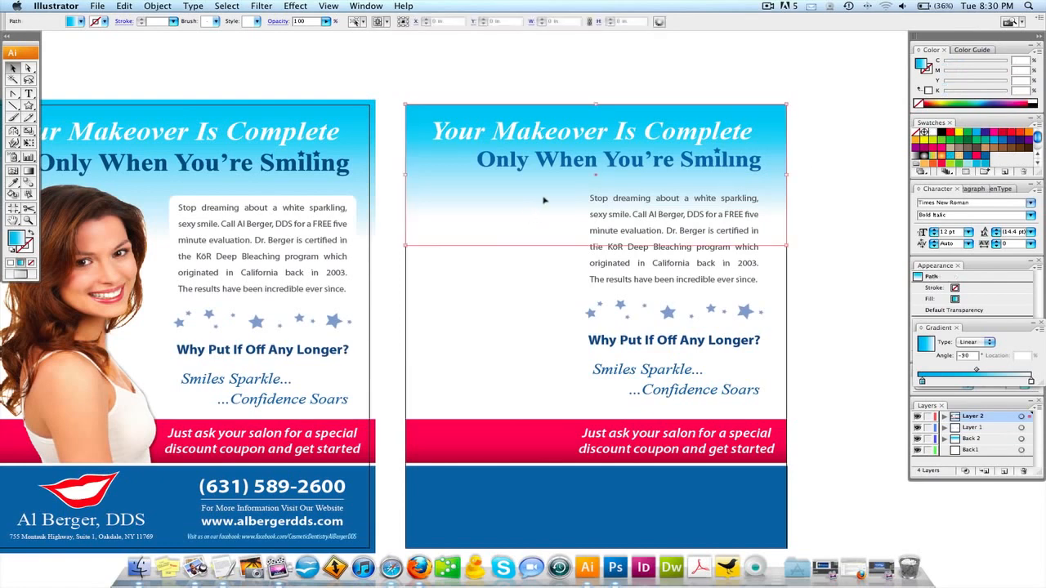
{"action": "left_click_drag", "start_coordinate": [543, 198], "coordinate": [541, 302]}
{"action": "key", "text": "super+z"}
{"action": "left_click", "coordinate": [541, 303]}
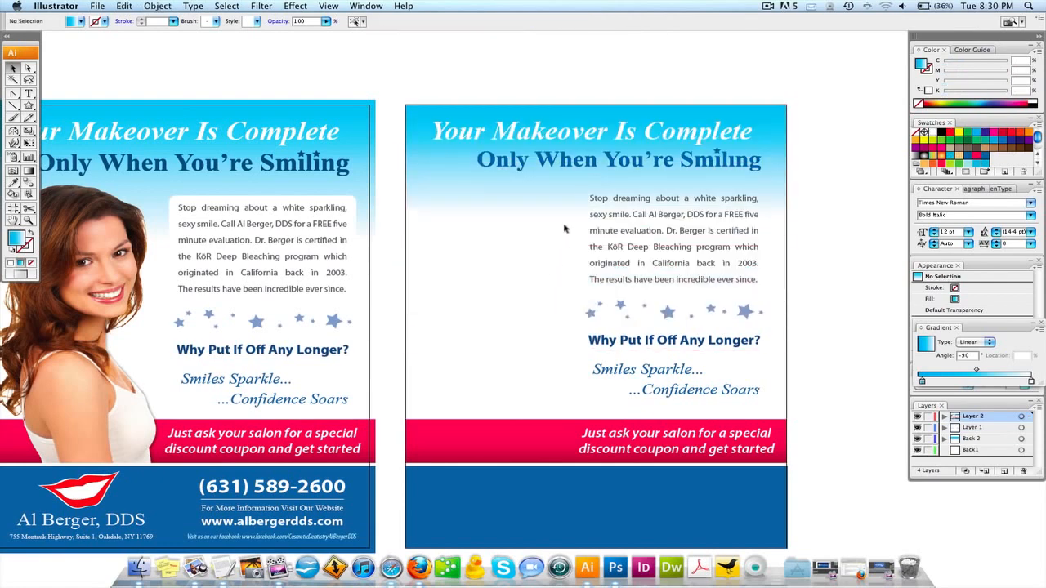
Try bringing the white rounded box to the front, then undo it.
{"action": "left_click_drag", "start_coordinate": [564, 226], "coordinate": [582, 252]}
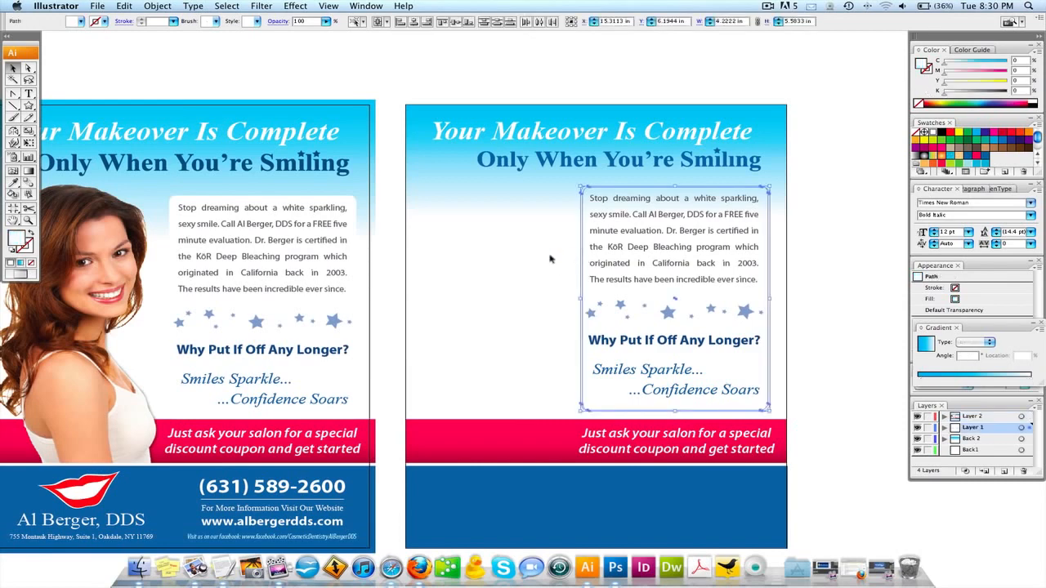
{"action": "key", "text": "super+shift+]"}
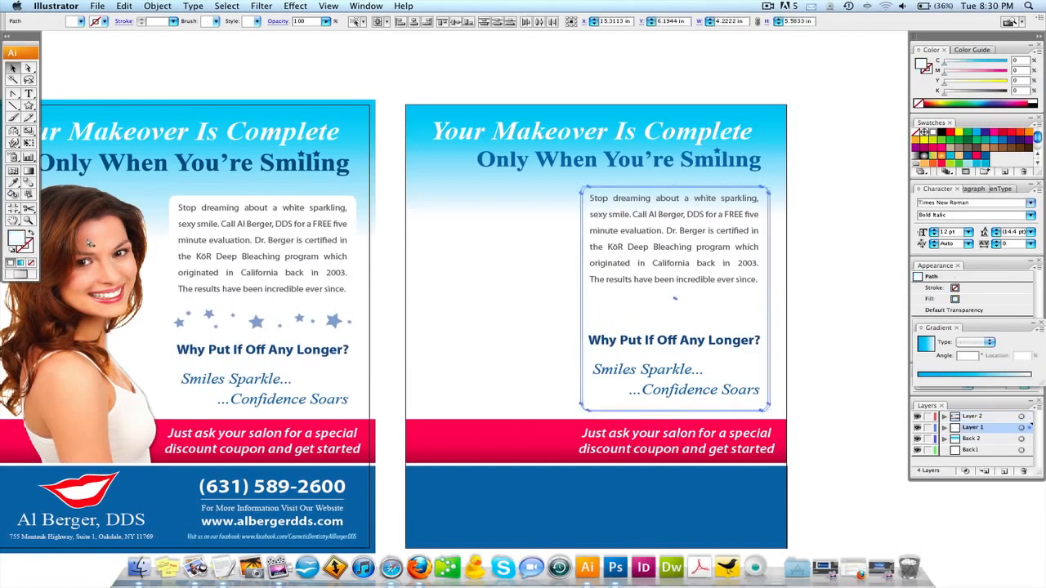
{"action": "key", "text": "super+z"}
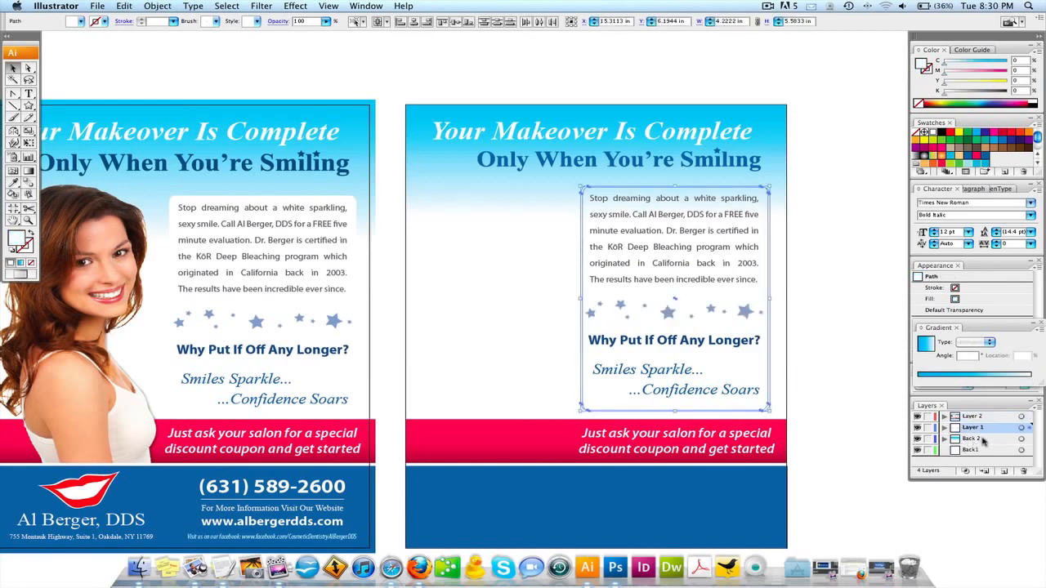
Move the white rounded box to Layer 2 and trial-delete the text group, then restore it.
{"action": "left_click_drag", "start_coordinate": [1030, 429], "coordinate": [1030, 418]}
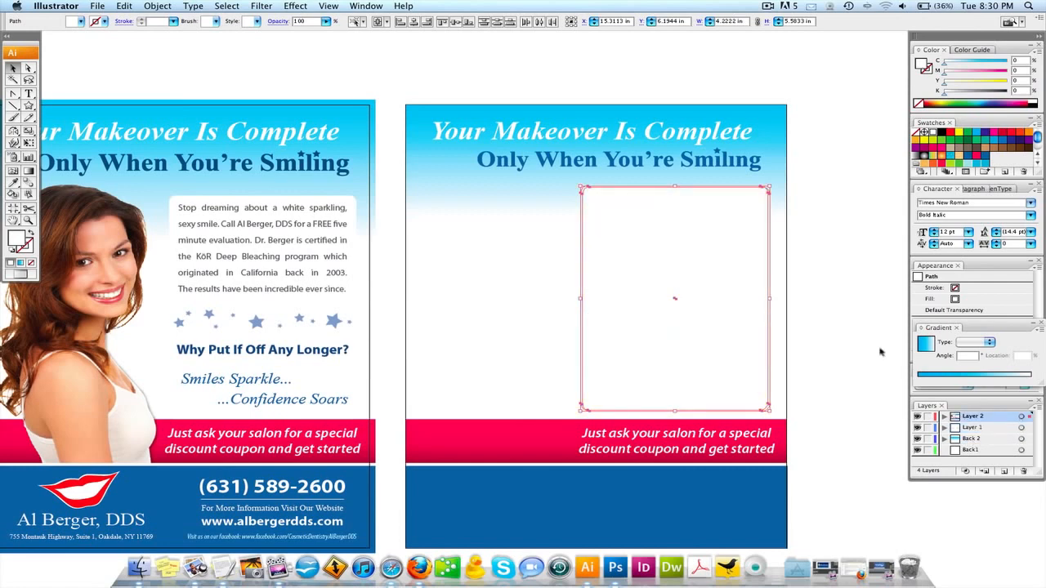
{"action": "left_click", "coordinate": [867, 285]}
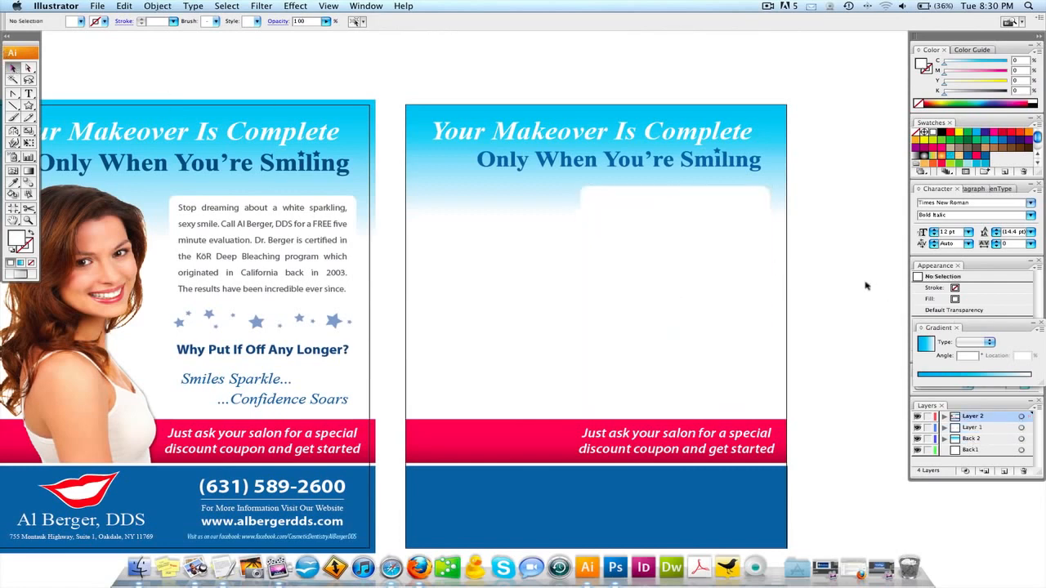
{"action": "left_click_drag", "start_coordinate": [577, 192], "coordinate": [746, 406]}
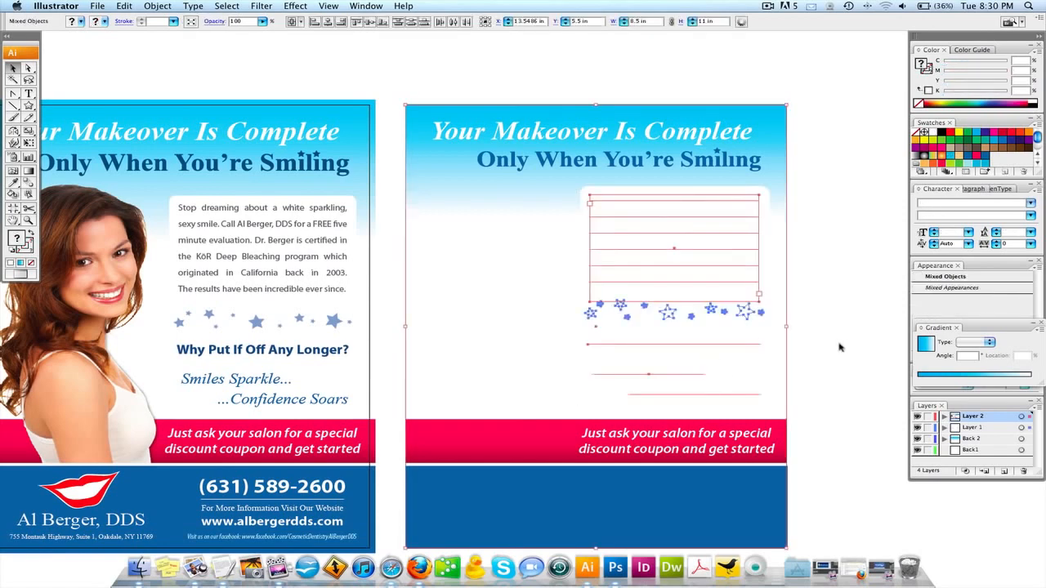
{"action": "key", "text": "Delete"}
{"action": "left_click_drag", "start_coordinate": [551, 189], "coordinate": [762, 409]}
{"action": "key", "text": "ctrl+z"}
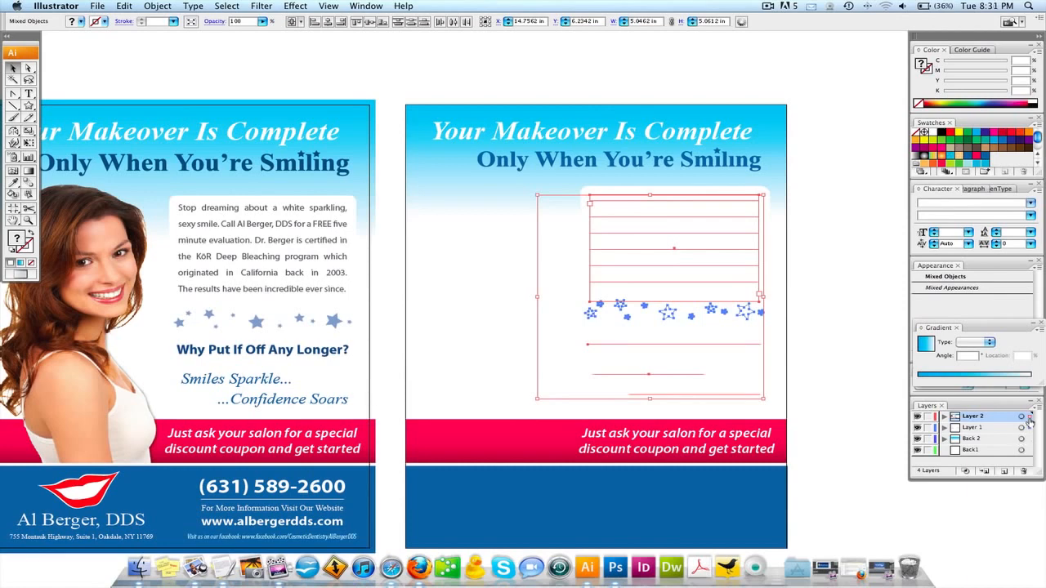
Delete the body paragraph frame, nudge the white box right and down, and paste in front.
{"action": "left_click", "coordinate": [834, 325]}
{"action": "left_click", "coordinate": [721, 201]}
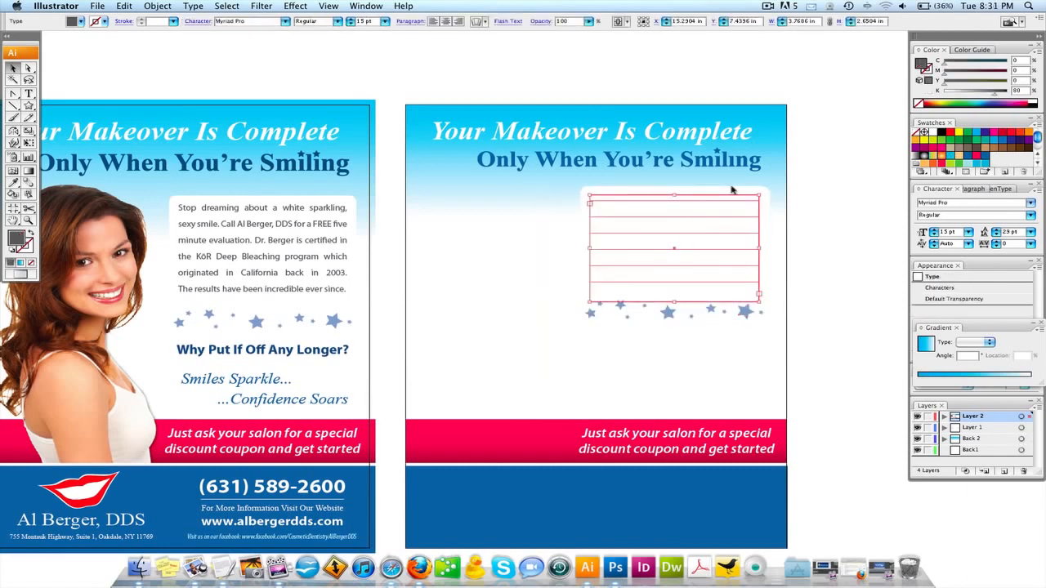
{"action": "key", "text": "Delete"}
{"action": "left_click_drag", "start_coordinate": [732, 191], "coordinate": [814, 191]}
{"action": "left_click", "coordinate": [815, 191]}
{"action": "left_click", "coordinate": [748, 188]}
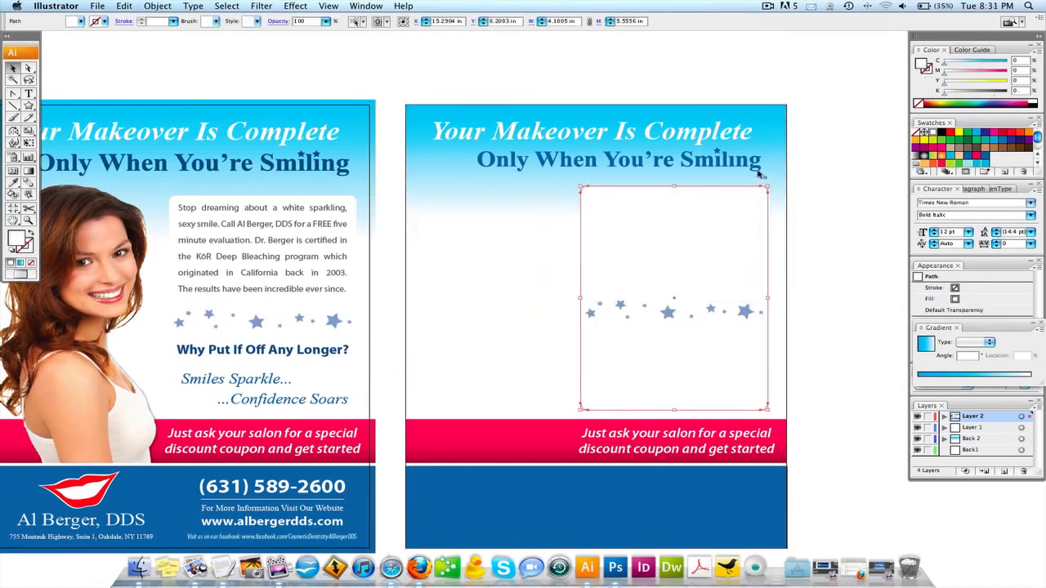
{"action": "left_click", "coordinate": [757, 173]}
{"action": "left_click", "coordinate": [743, 206]}
{"action": "key", "text": "Right"}
{"action": "key", "text": "Right"}
{"action": "key", "text": "Right"}
{"action": "key", "text": "Down"}
{"action": "key", "text": "Down"}
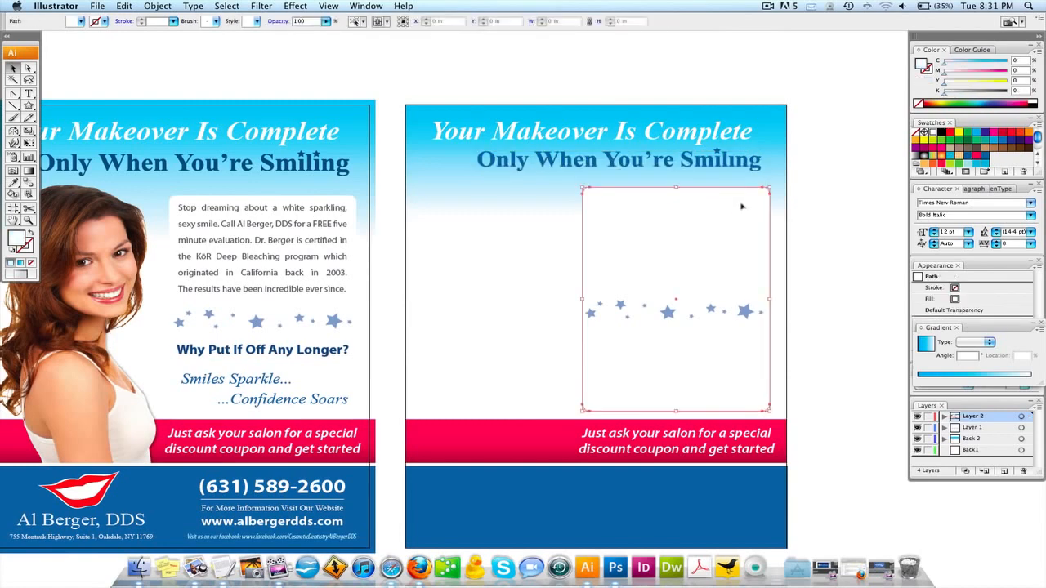
{"action": "left_click", "coordinate": [779, 191]}
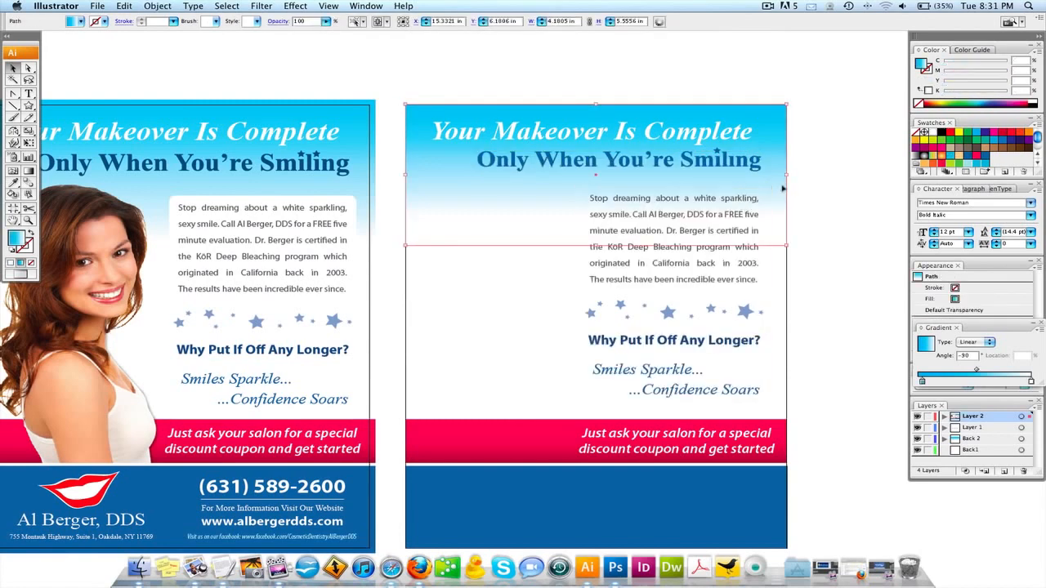
{"action": "key", "text": "super+shift+bracketleft"}
{"action": "left_click", "coordinate": [818, 200]}
{"action": "scroll", "coordinate": [818, 200], "scroll_direction": "down", "scroll_amount": 3}
{"action": "scroll", "coordinate": [818, 200], "scroll_direction": "left", "scroll_amount": 5}
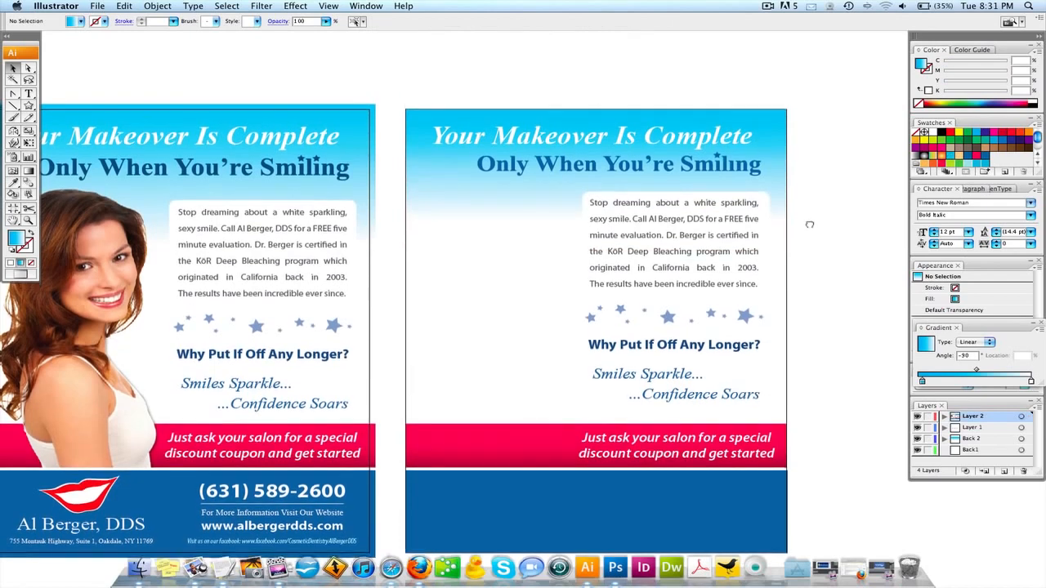
{"action": "scroll", "coordinate": [675, 253], "scroll_direction": "up", "scroll_amount": 2}
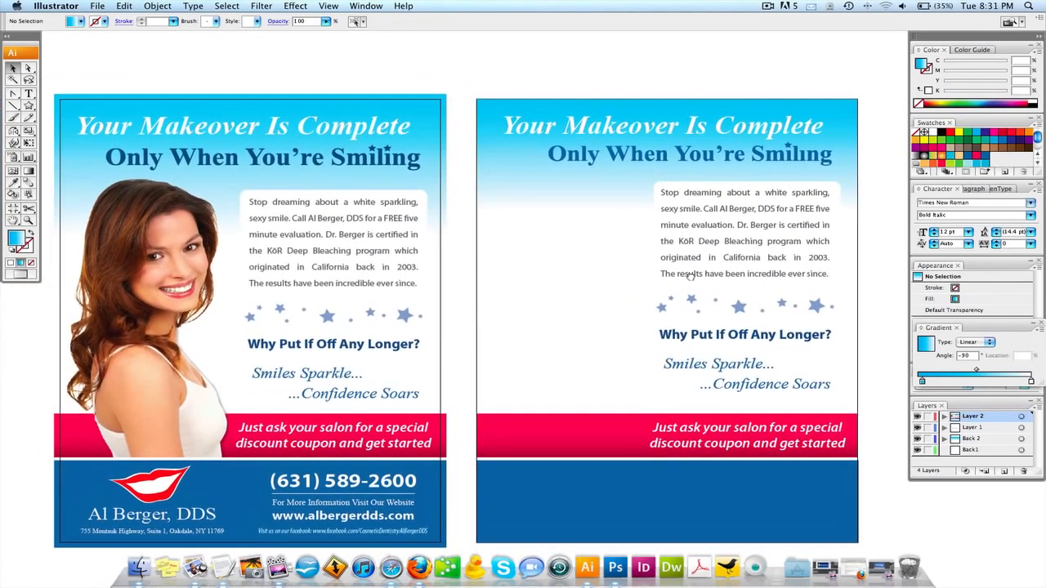
{"action": "scroll", "coordinate": [622, 269], "scroll_direction": "left", "scroll_amount": 2}
{"action": "left_click", "coordinate": [502, 160]}
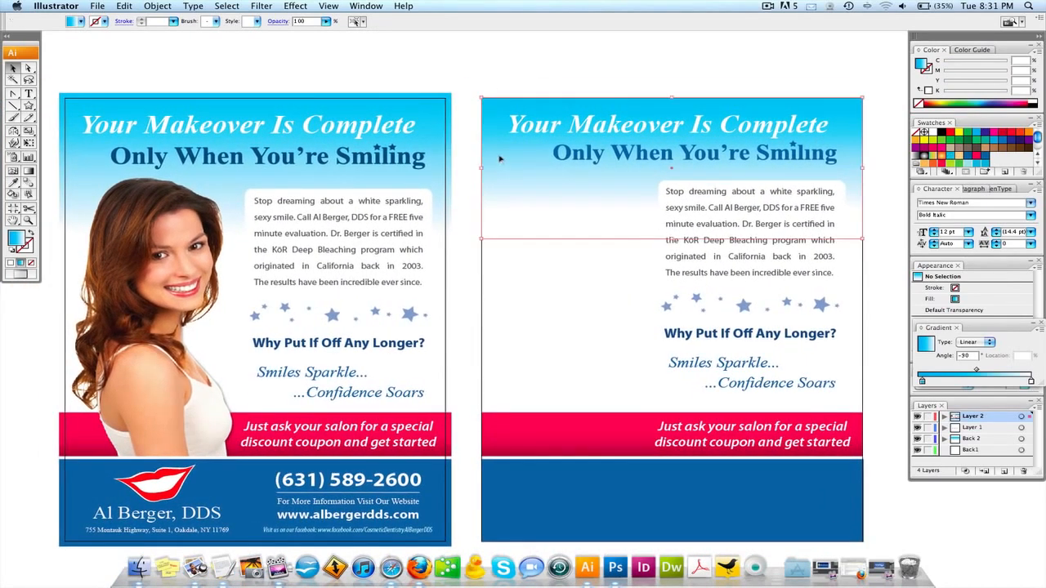
{"action": "left_click", "coordinate": [501, 83]}
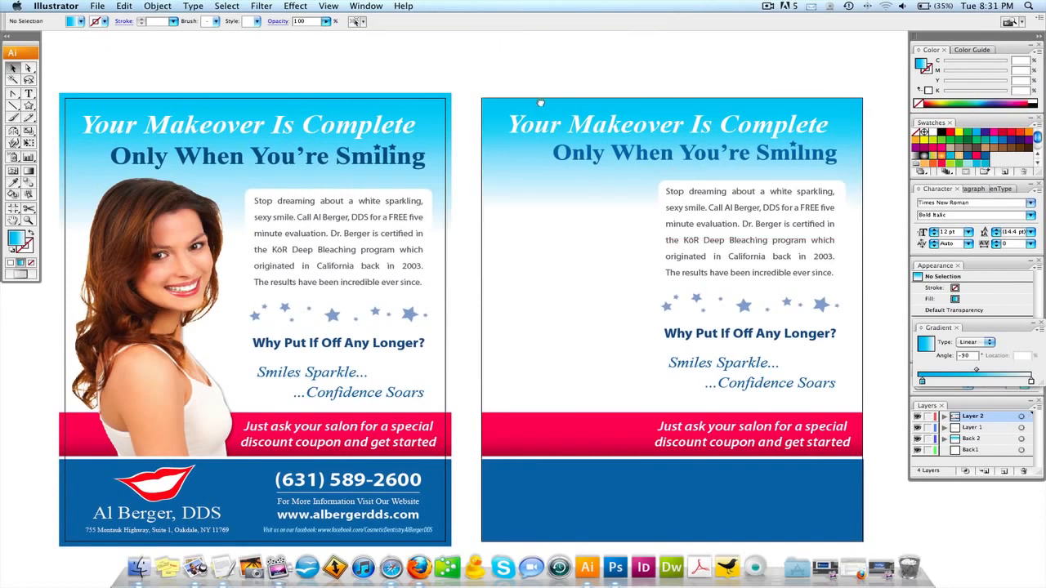
{"action": "left_click_drag", "start_coordinate": [540, 100], "coordinate": [569, 77]}
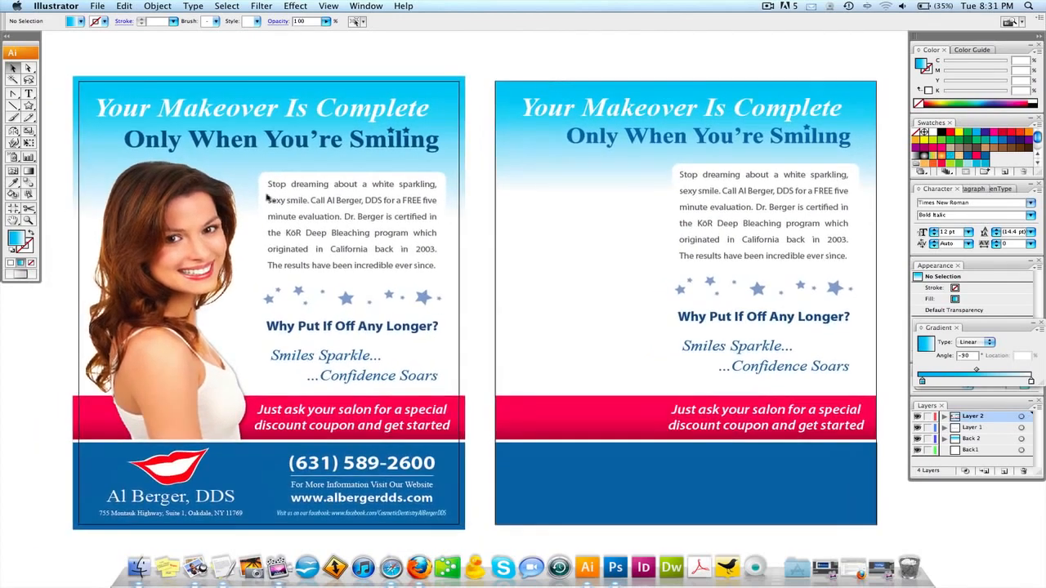
{"action": "left_click", "coordinate": [133, 272]}
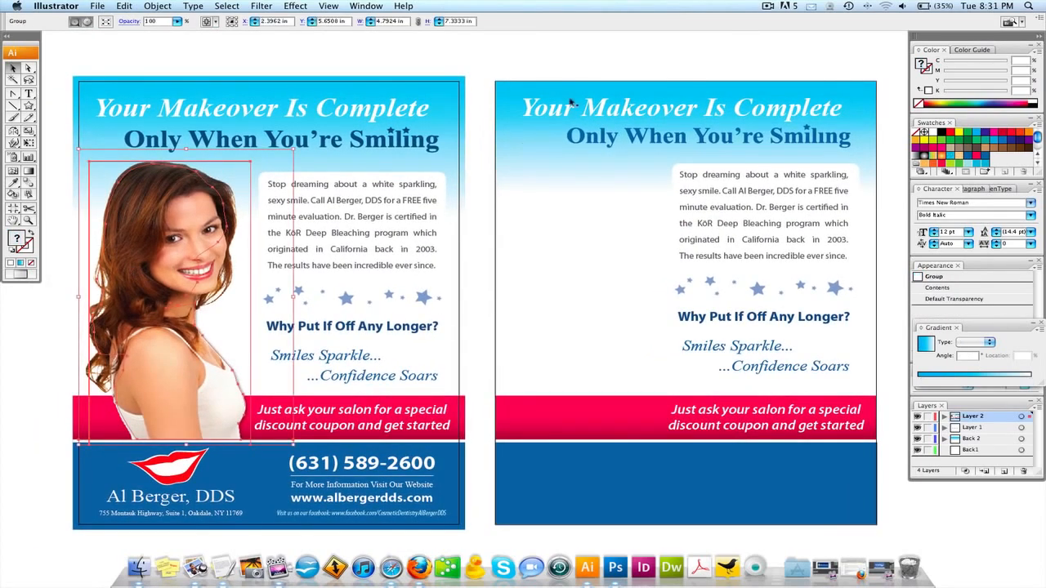
Check the right flyer's body paragraph character settings for Myriad Pro 15 pt.
{"action": "left_click", "coordinate": [604, 79]}
{"action": "scroll", "coordinate": [651, 191], "scroll_direction": "right", "scroll_amount": 3}
{"action": "left_click", "coordinate": [654, 183]}
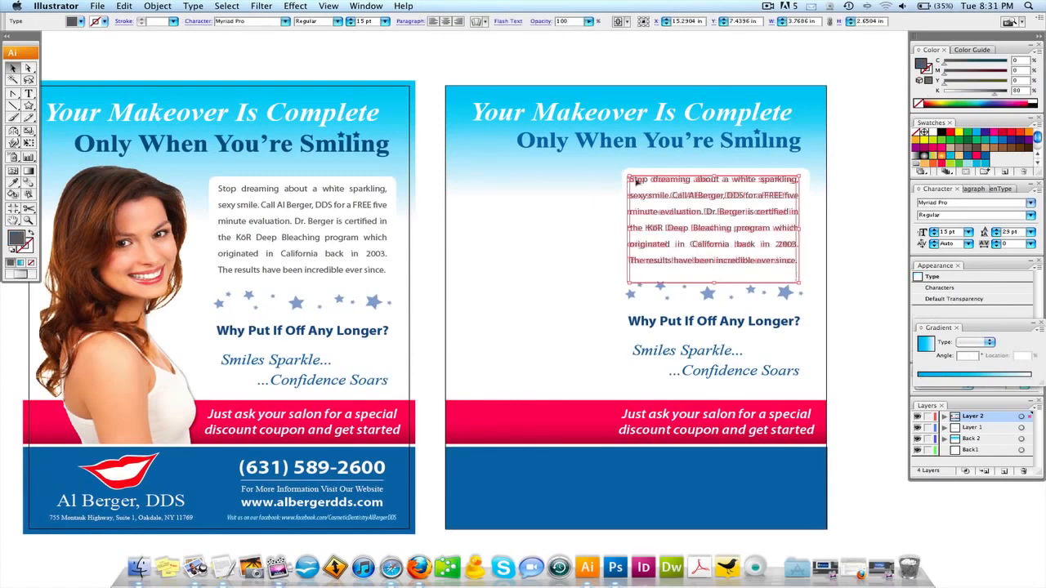
{"action": "left_click", "coordinate": [198, 21]}
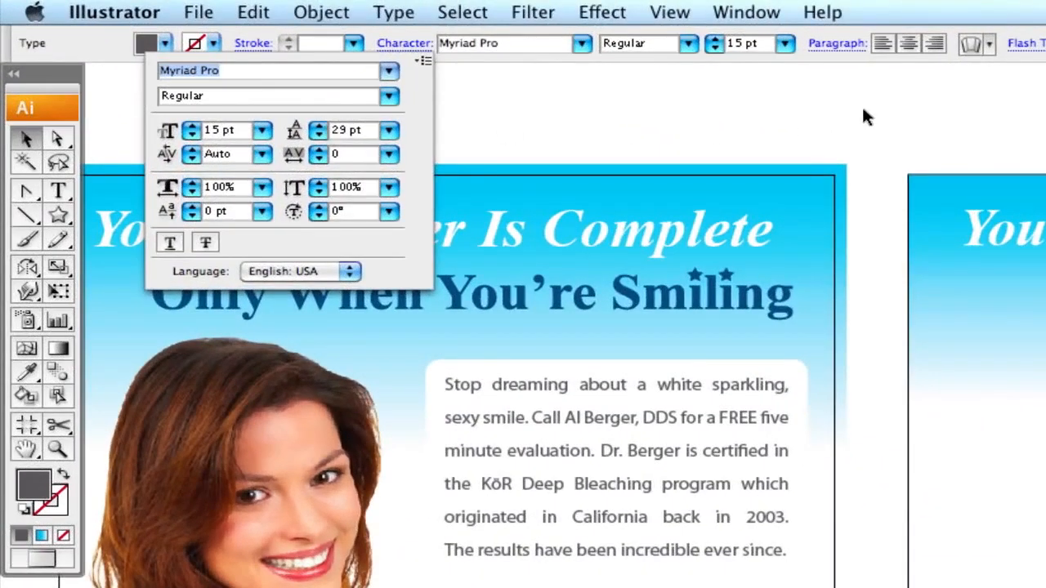
{"action": "left_click", "coordinate": [863, 110]}
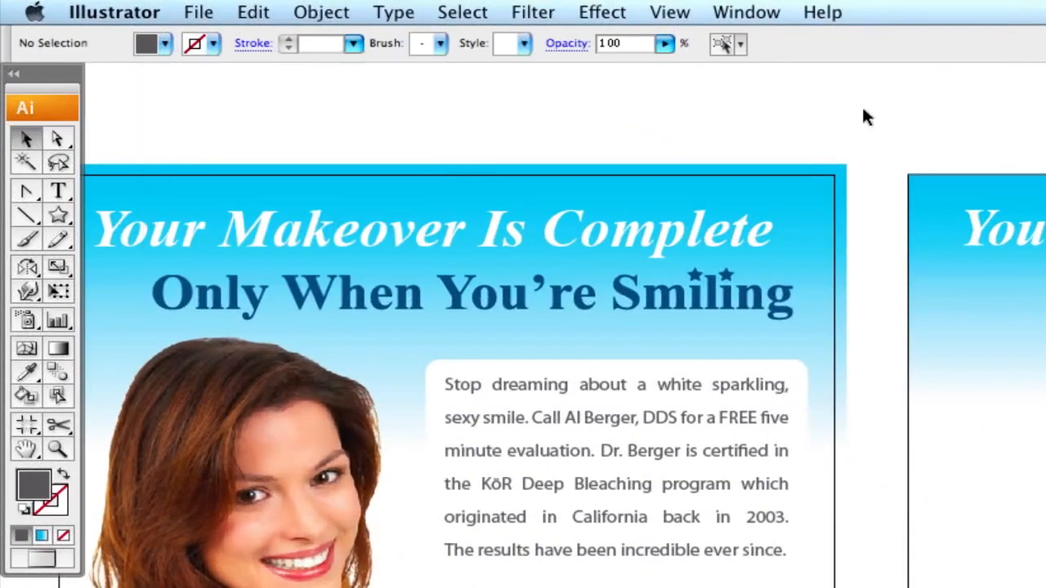
Set the left paragraph's leading to Auto, try moving it lower, then undo the changes.
{"action": "left_click", "coordinate": [596, 381]}
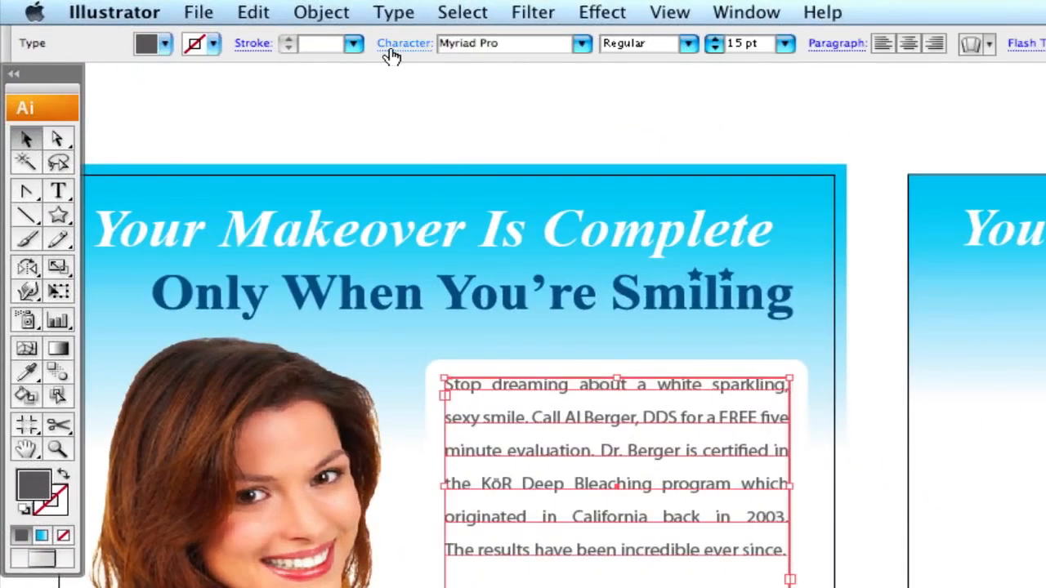
{"action": "left_click", "coordinate": [399, 44]}
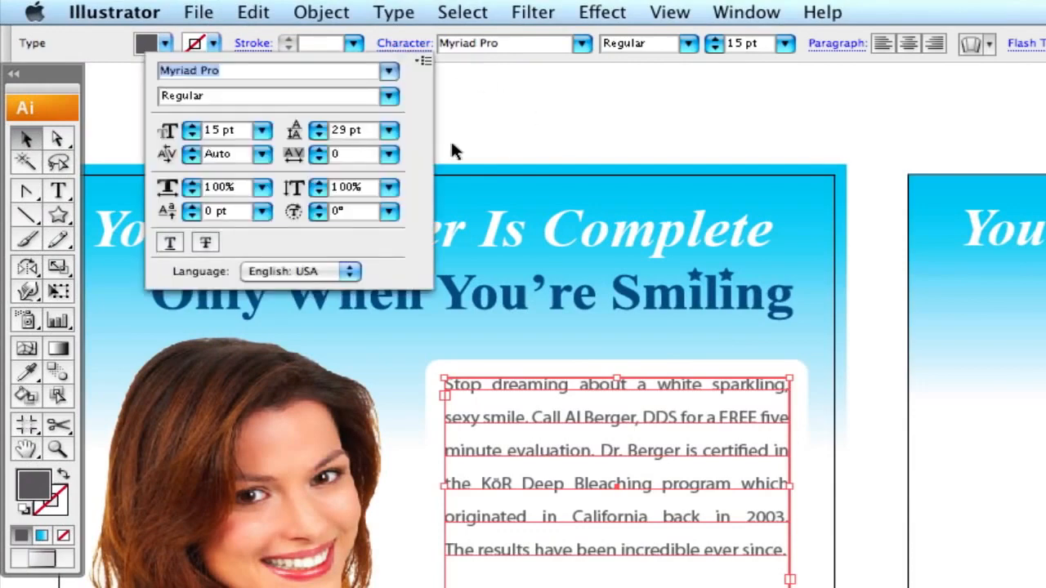
{"action": "left_click", "coordinate": [389, 130]}
{"action": "left_click", "coordinate": [381, 165]}
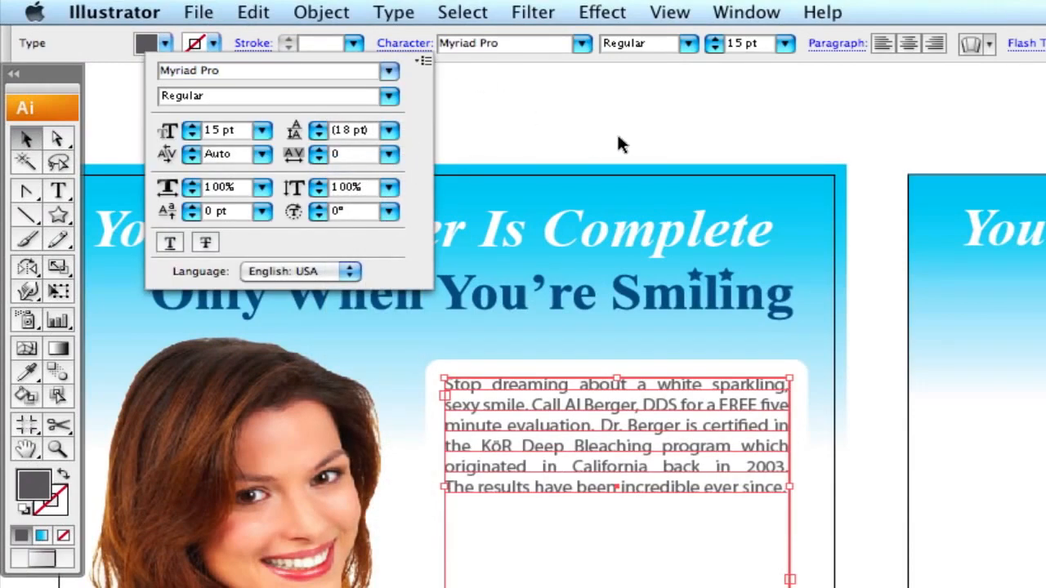
{"action": "left_click", "coordinate": [619, 145]}
{"action": "left_click_drag", "start_coordinate": [715, 493], "coordinate": [837, 507]}
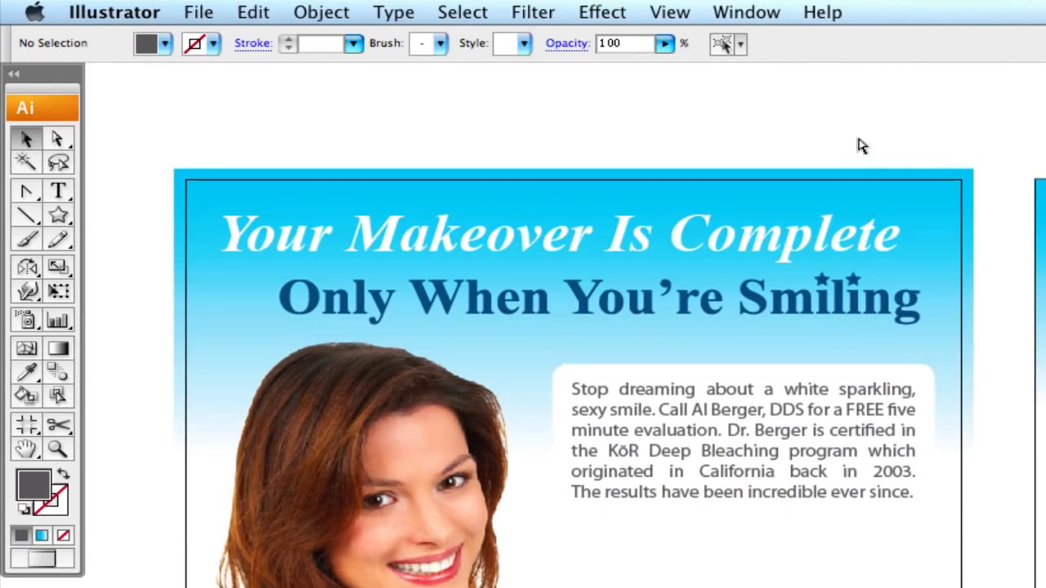
{"action": "left_click_drag", "start_coordinate": [789, 404], "coordinate": [790, 438]}
{"action": "key", "text": "super+z"}
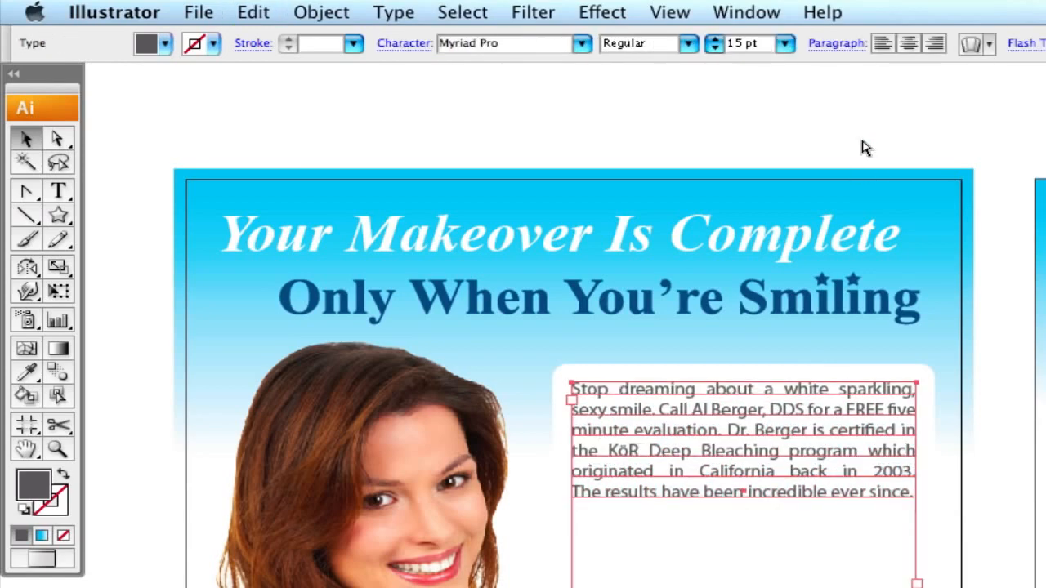
{"action": "key", "text": "super+shift+a"}
{"action": "key", "text": "super+z"}
{"action": "key", "text": "super+shift+a"}
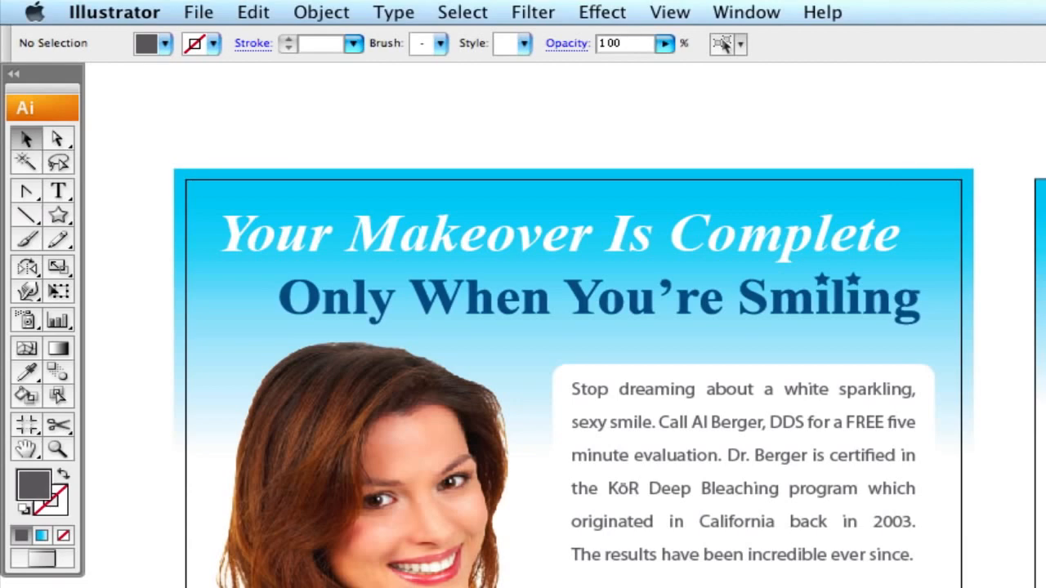
Inspect the body paragraph's type settings again and briefly select the right flyer's background shapes.
{"action": "key", "text": "t"}
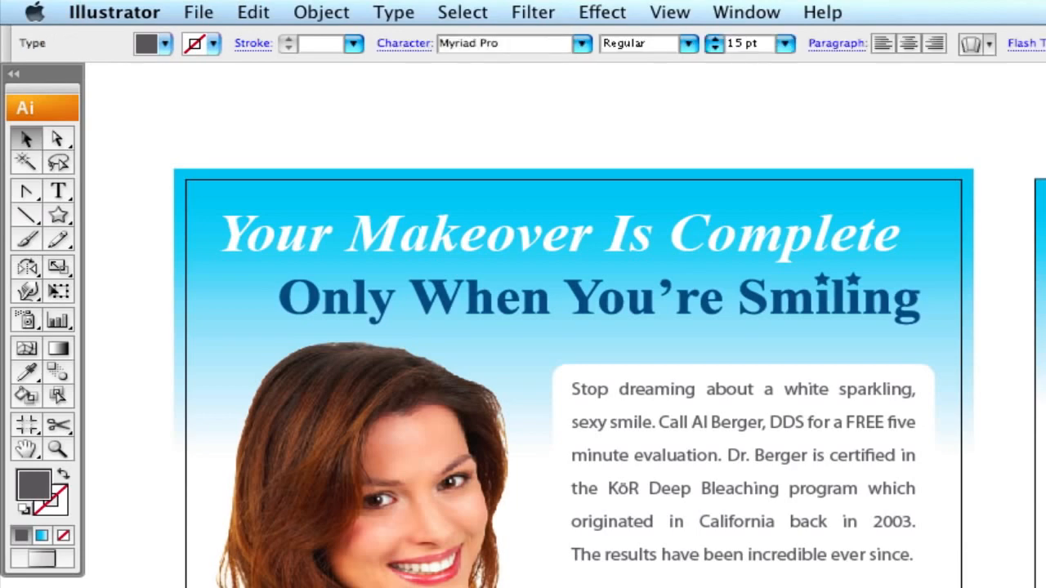
{"action": "scroll", "coordinate": [581, 377], "scroll_direction": "right", "scroll_amount": 3}
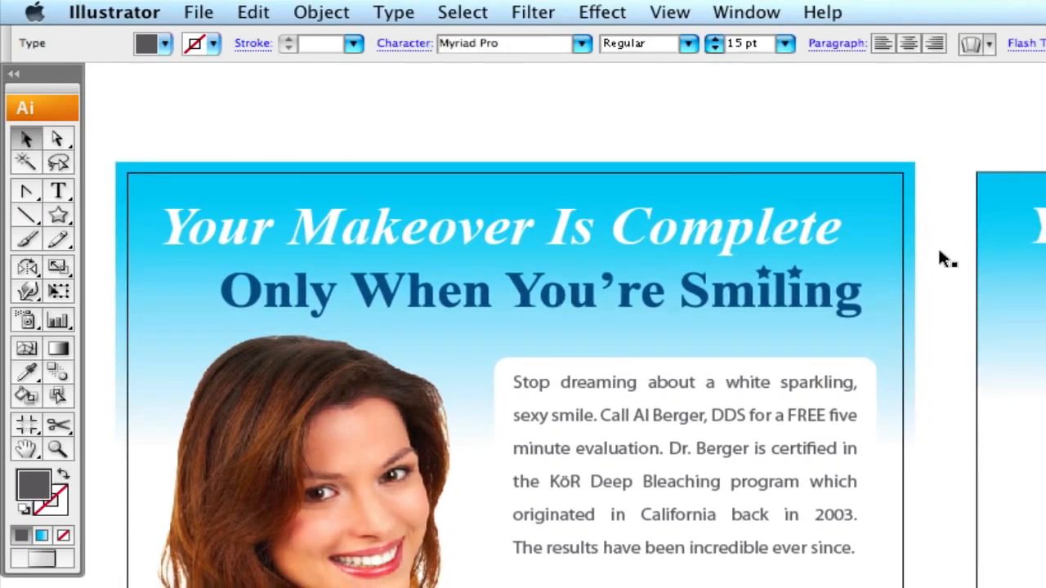
{"action": "left_click", "coordinate": [406, 42]}
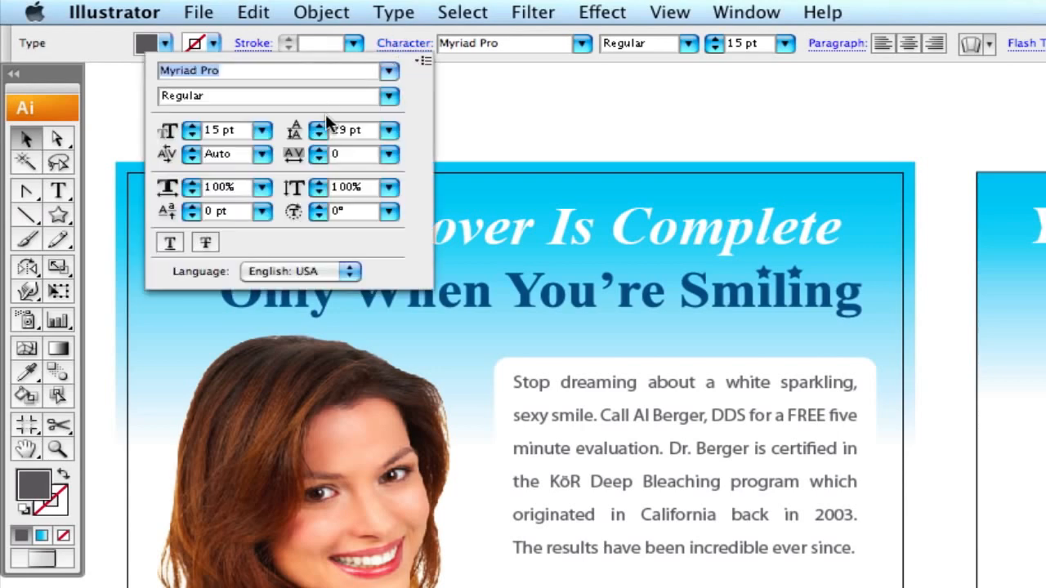
{"action": "key", "text": "super+shift+a"}
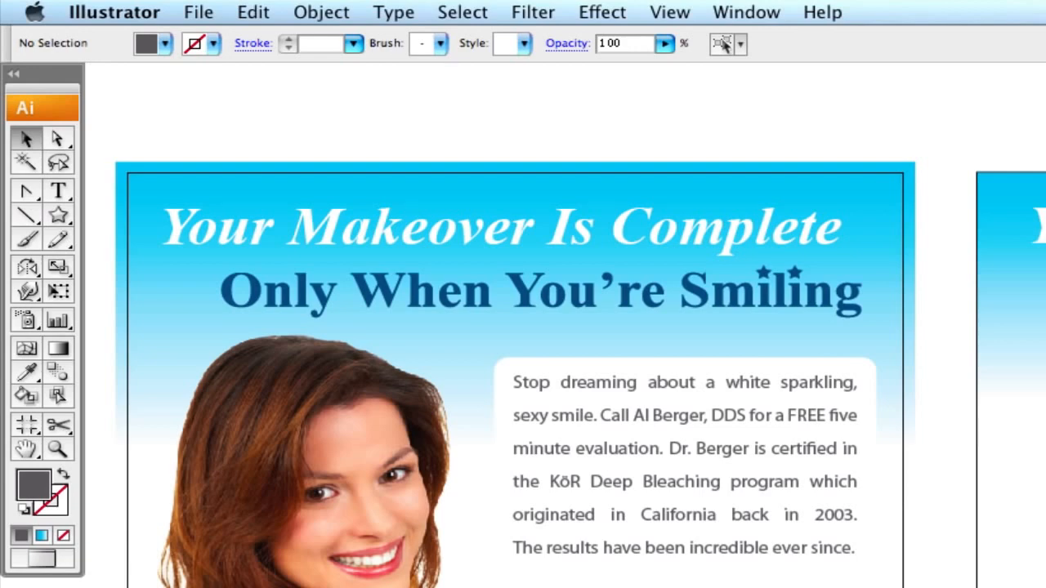
{"action": "left_click_drag", "start_coordinate": [1031, 147], "coordinate": [1045, 188]}
{"action": "key", "text": "super+shift+a"}
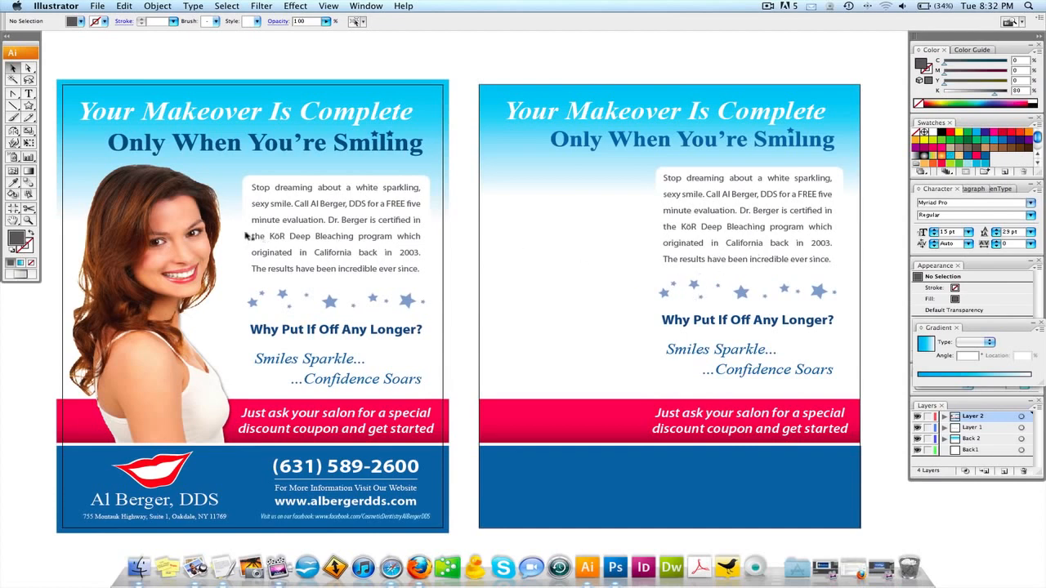
Copy the woman's photo group onto the right flyer's left side.
{"action": "left_click", "coordinate": [158, 231]}
{"action": "left_click_drag", "start_coordinate": [149, 230], "coordinate": [563, 231]}
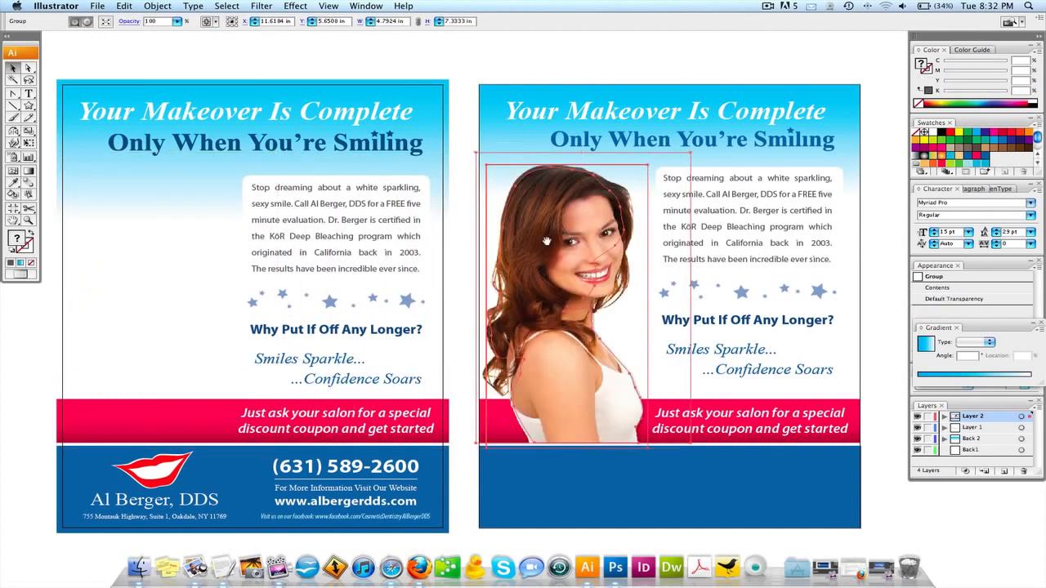
{"action": "scroll", "coordinate": [491, 242], "scroll_direction": "left", "scroll_amount": 1}
{"action": "key", "text": "super+z"}
{"action": "left_click_drag", "start_coordinate": [207, 240], "coordinate": [578, 238]}
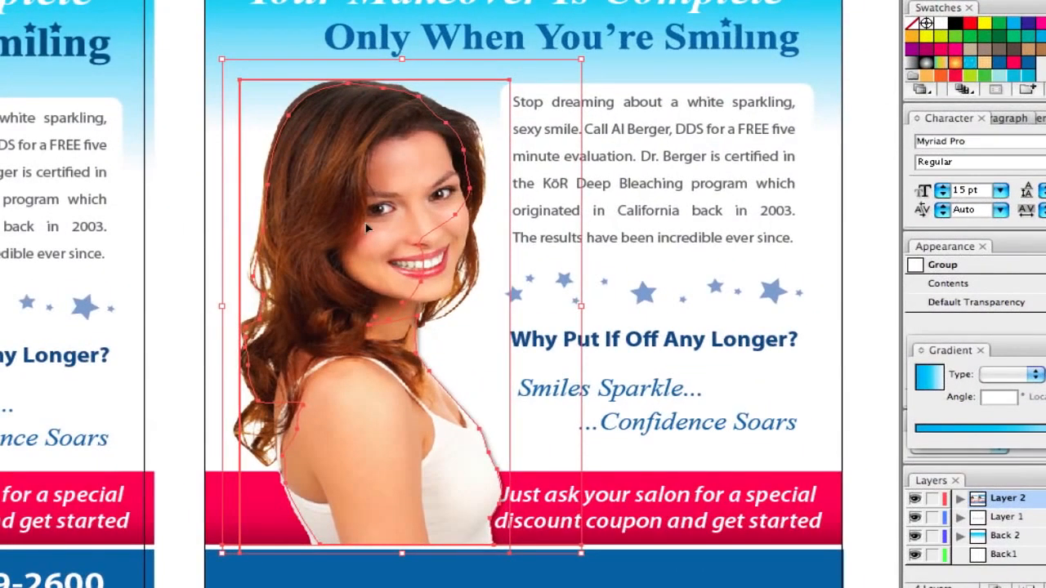
{"action": "key", "text": "ctrl+shift+a"}
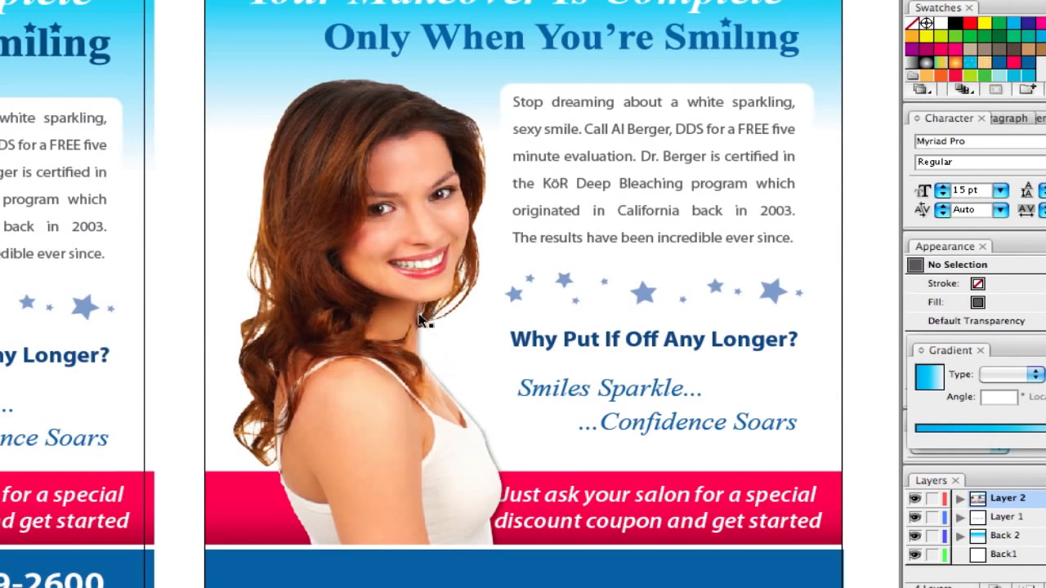
Select the white silhouette path behind the copied photo, trial-move it and undo.
{"action": "left_click", "coordinate": [367, 219]}
{"action": "key", "text": "super+shift+a"}
{"action": "key", "text": "a"}
{"action": "left_click", "coordinate": [400, 150]}
{"action": "key", "text": "super+2"}
{"action": "left_click", "coordinate": [396, 148]}
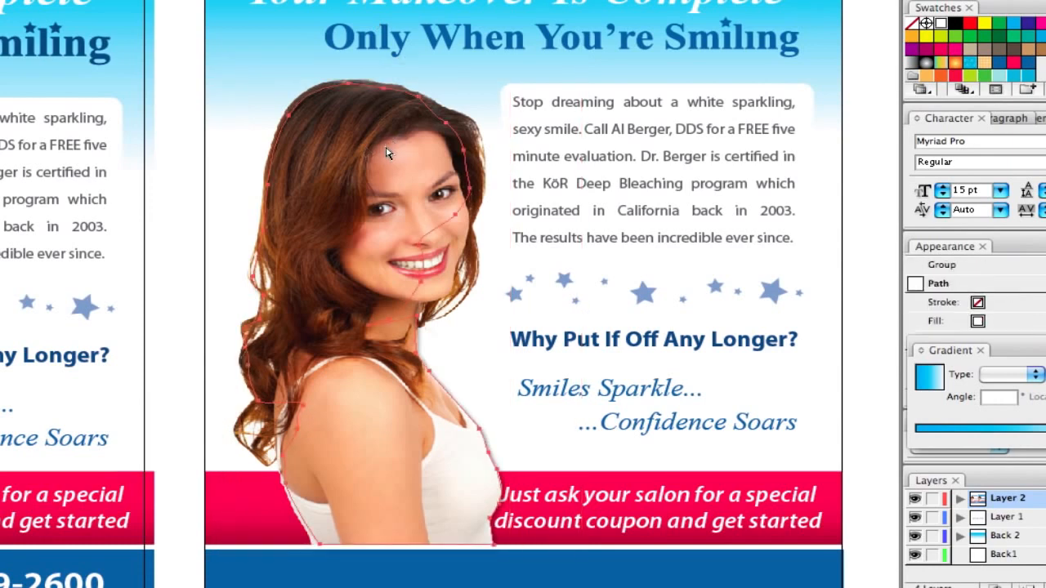
{"action": "left_click_drag", "start_coordinate": [408, 211], "coordinate": [417, 247]}
{"action": "key", "text": "super+z"}
{"action": "key", "text": "super+z"}
{"action": "key", "text": "super+shift+z"}
{"action": "key", "text": "super+z"}
{"action": "key", "text": "super+shift+a"}
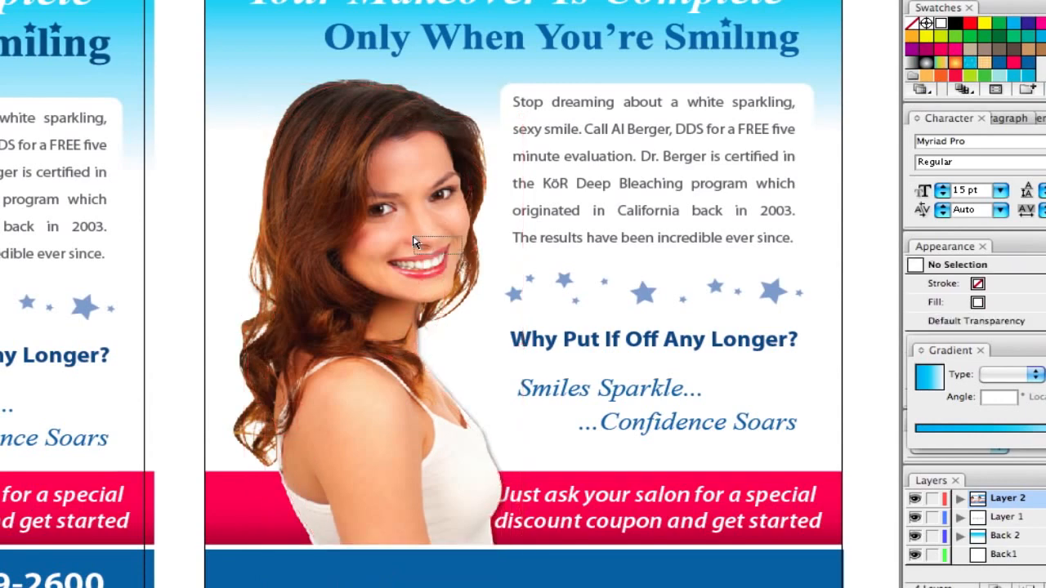
Try moving an anchor on the silhouette path near the mouth, then undo.
{"action": "left_click", "coordinate": [415, 239]}
{"action": "left_click", "coordinate": [426, 250]}
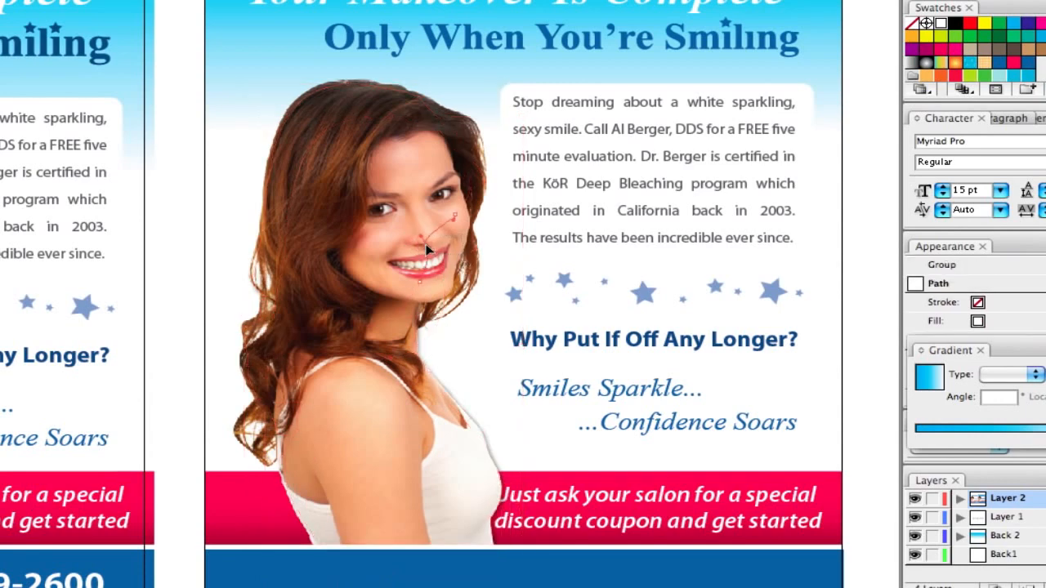
{"action": "left_click_drag", "start_coordinate": [442, 247], "coordinate": [496, 257]}
{"action": "key", "text": "super+z"}
{"action": "key", "text": "super+shift+a"}
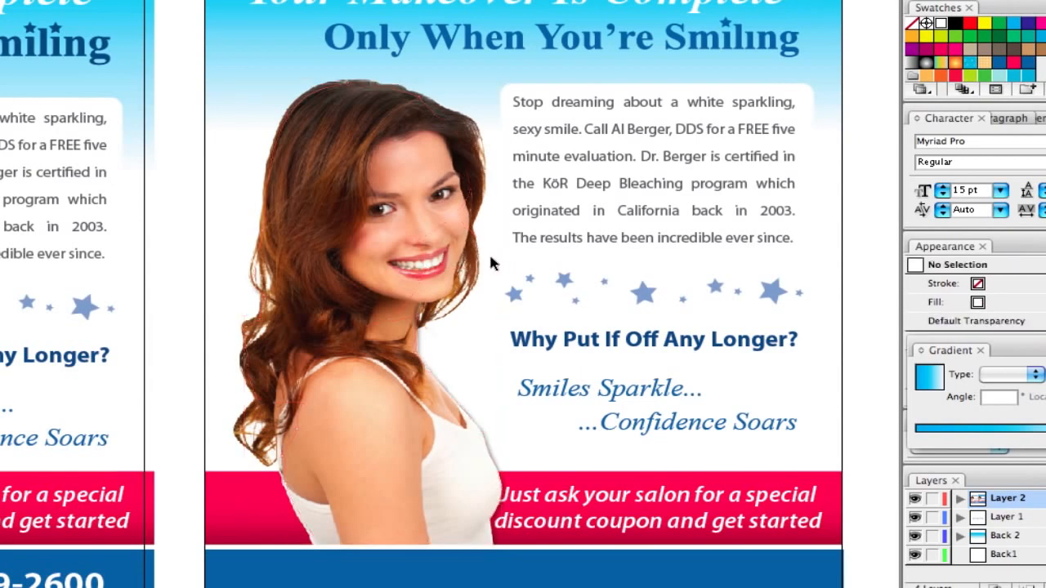
Delete the two stray silhouette paths around the copied woman photo.
{"action": "left_click", "coordinate": [377, 210]}
{"action": "key", "text": "super+2"}
{"action": "left_click", "coordinate": [394, 135]}
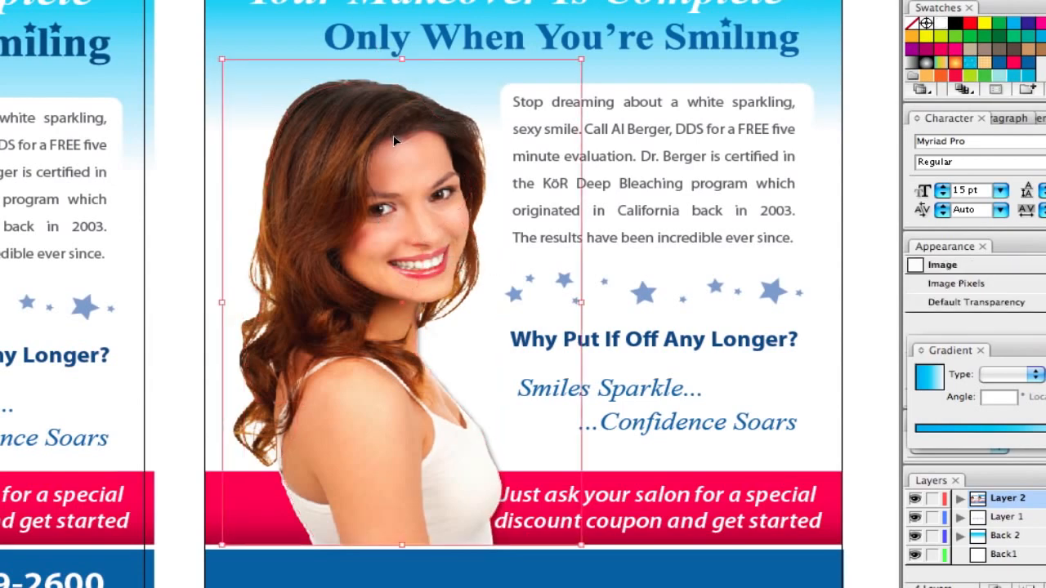
{"action": "key", "text": "super+2"}
{"action": "left_click", "coordinate": [419, 149]}
{"action": "left_click", "coordinate": [441, 194]}
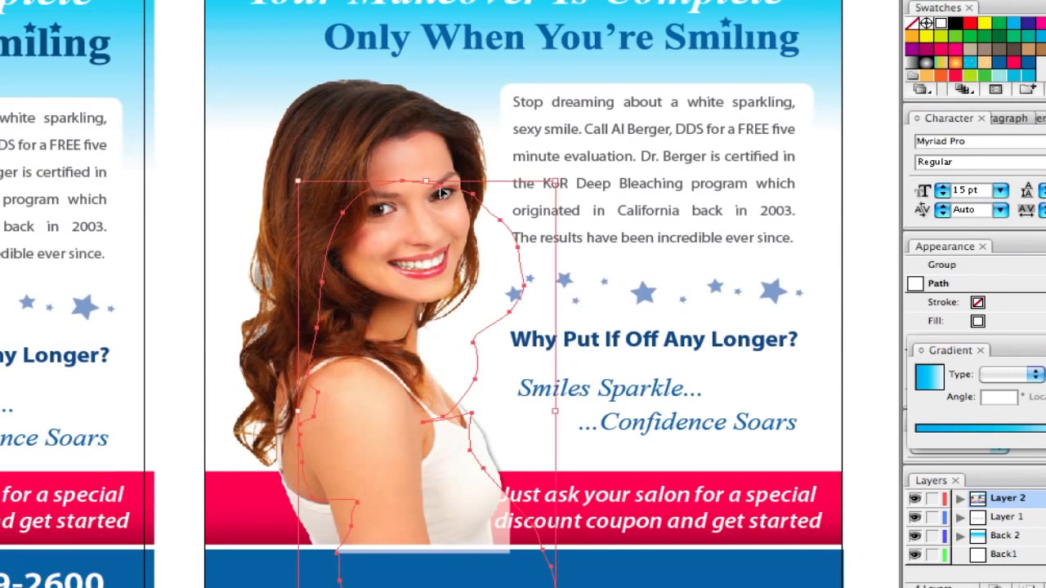
{"action": "key", "text": "Delete"}
{"action": "left_click", "coordinate": [463, 222]}
{"action": "key", "text": "v"}
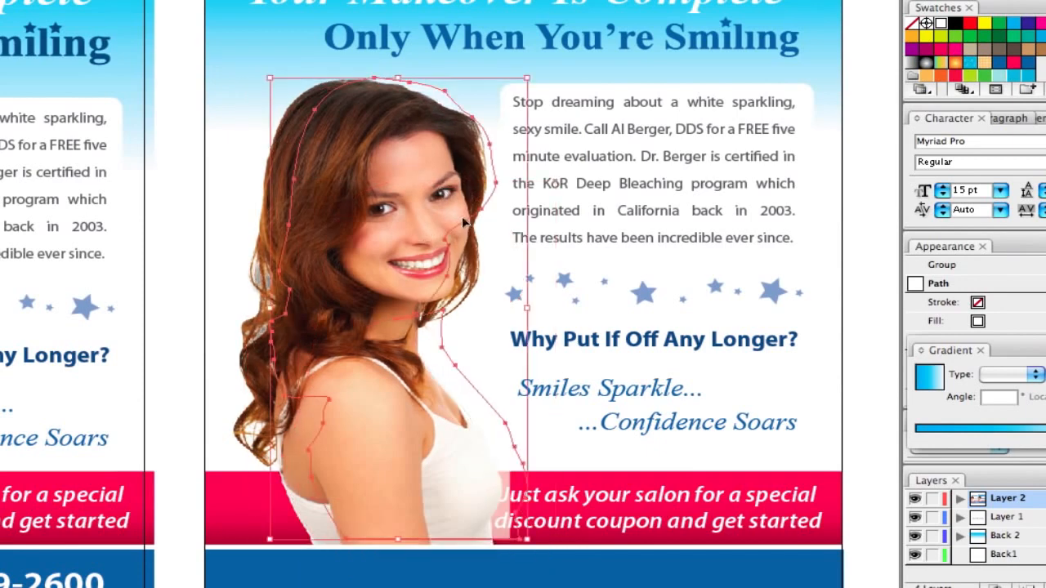
{"action": "key", "text": "Delete"}
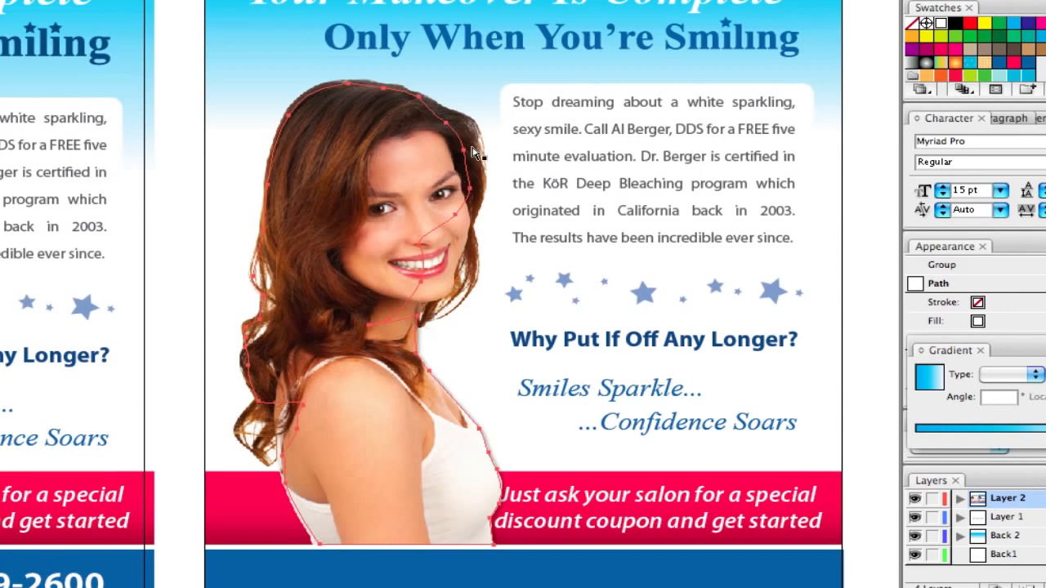
{"action": "left_click", "coordinate": [475, 242]}
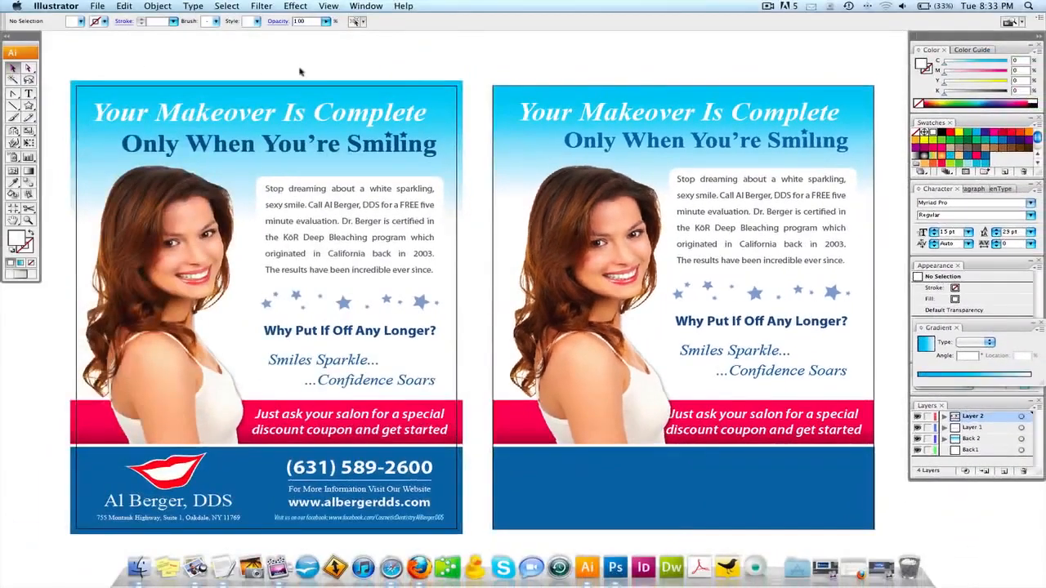
Copy the left flyer's lips logo and contact details onto the right flyer's blue footer.
{"action": "left_click_drag", "start_coordinate": [538, 92], "coordinate": [534, 93]}
{"action": "left_click_drag", "start_coordinate": [317, 428], "coordinate": [375, 407]}
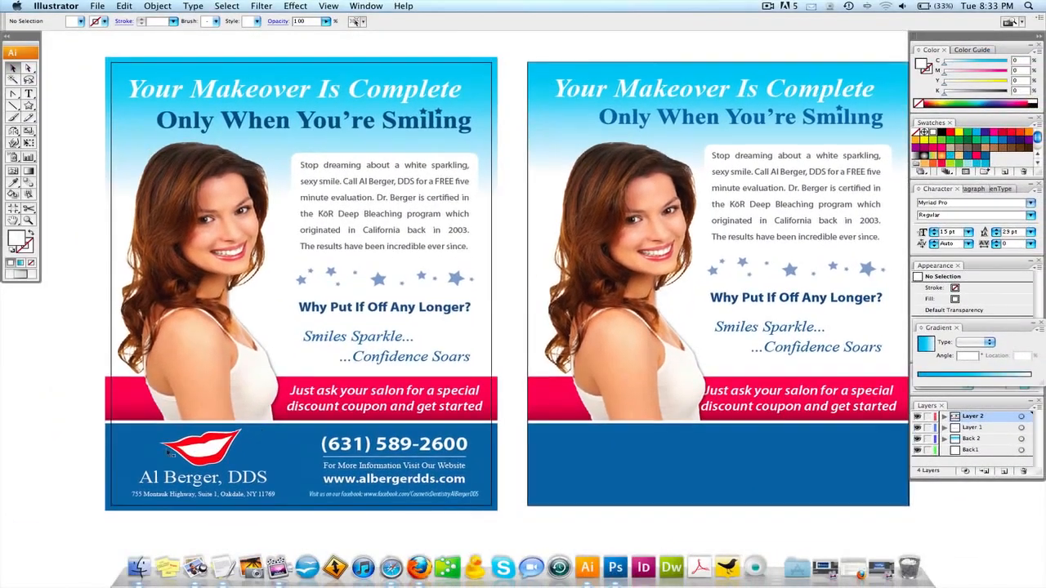
{"action": "left_click_drag", "start_coordinate": [58, 404], "coordinate": [133, 451]}
{"action": "left_click", "coordinate": [131, 452]}
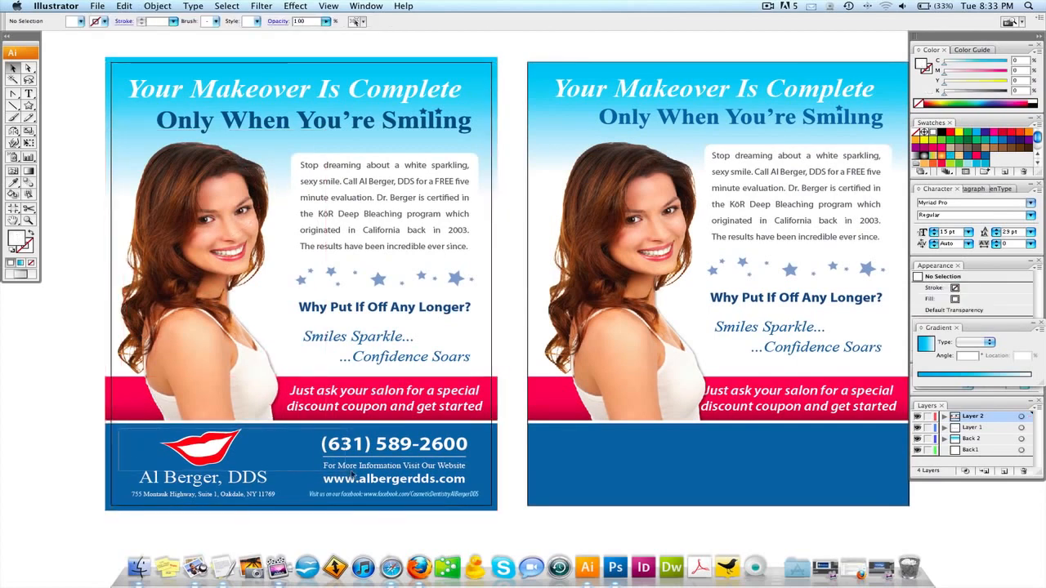
{"action": "left_click_drag", "start_coordinate": [470, 503], "coordinate": [638, 443]}
{"action": "left_click_drag", "start_coordinate": [772, 505], "coordinate": [668, 497]}
Zoom in on the copied contact block and select the phone and website lines to check alignment.
{"action": "left_click", "coordinate": [656, 493]}
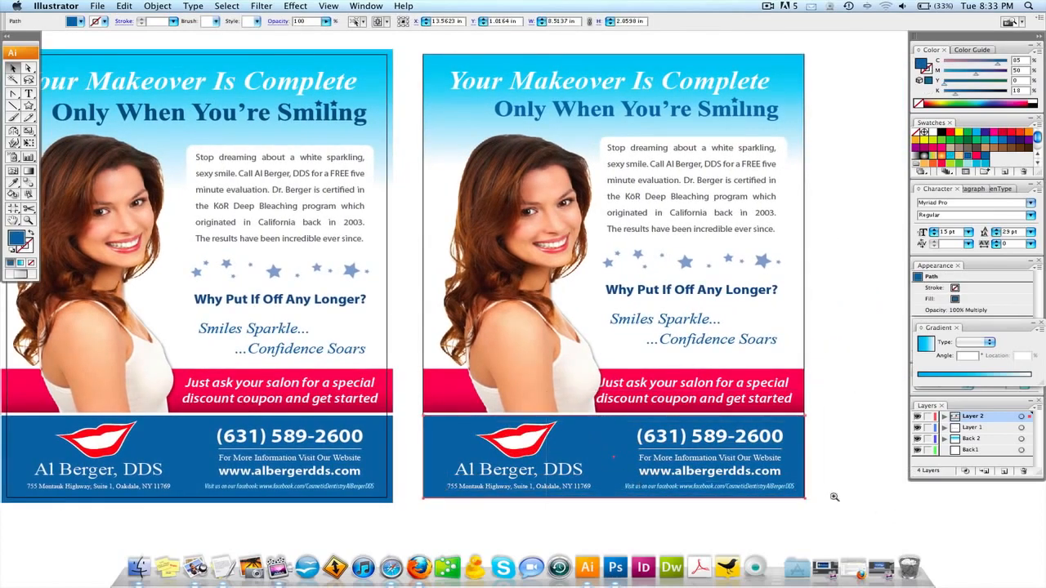
{"action": "left_click", "coordinate": [834, 495]}
{"action": "left_click", "coordinate": [528, 274]}
{"action": "left_click", "coordinate": [458, 216]}
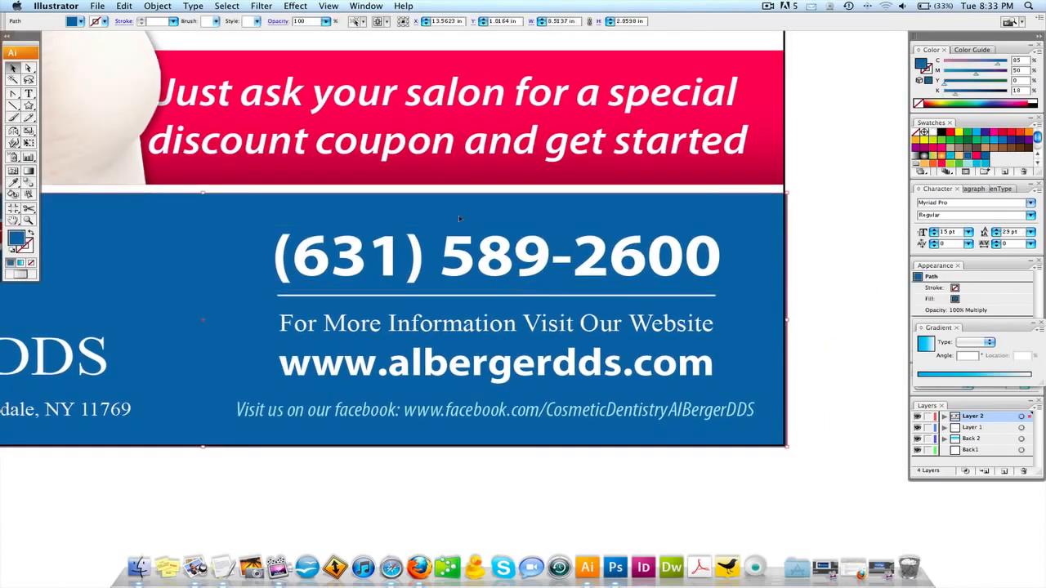
{"action": "key", "text": "super+2"}
{"action": "left_click_drag", "start_coordinate": [453, 217], "coordinate": [541, 417]}
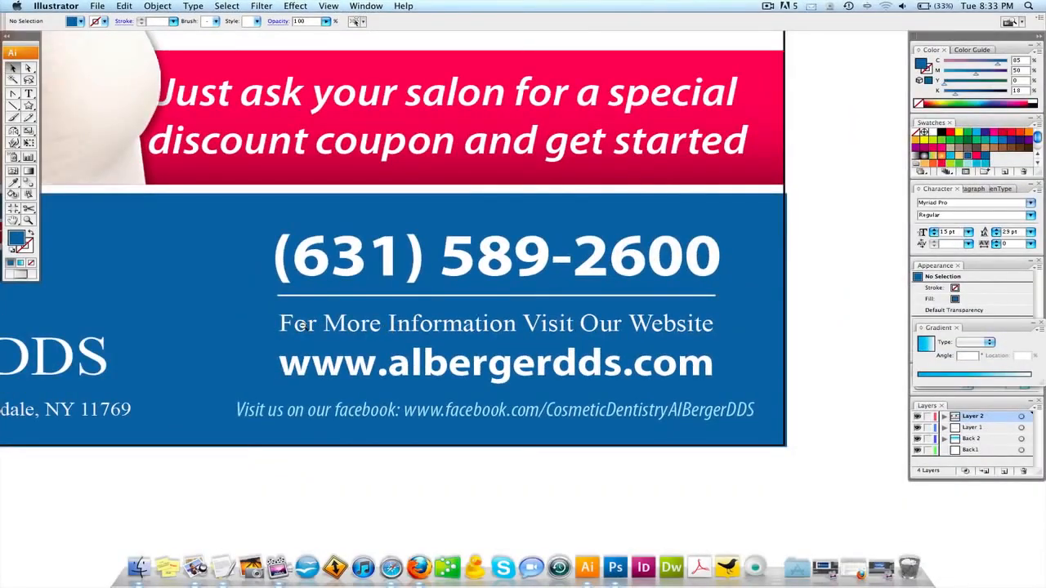
Zoom back out so both complete flyers sit centred in the window.
{"action": "left_click", "coordinate": [303, 325], "text": "alt+super"}
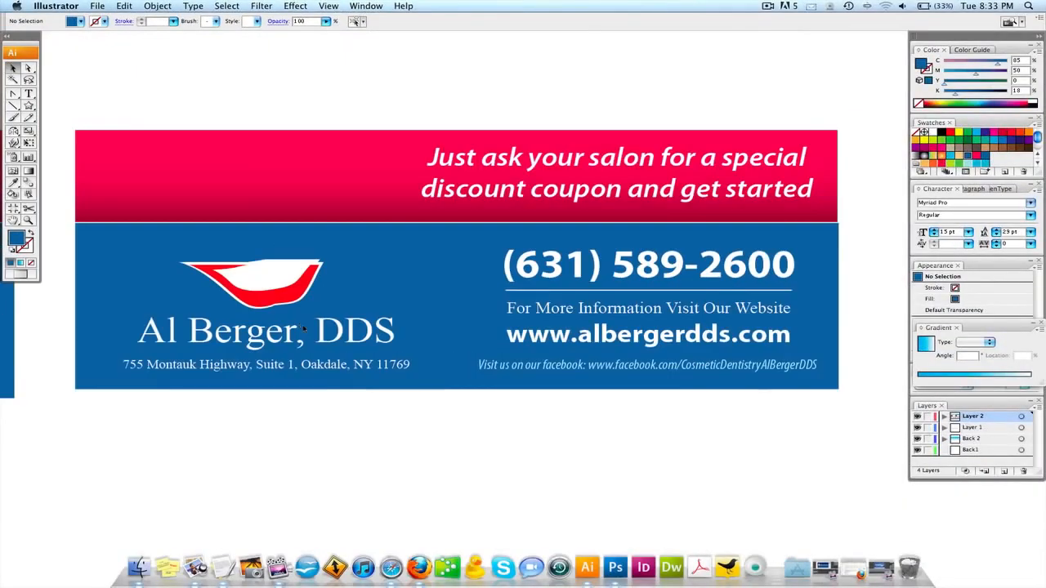
{"action": "left_click", "coordinate": [294, 325], "text": "alt+super"}
{"action": "left_click_drag", "start_coordinate": [481, 339], "coordinate": [413, 435]}
{"action": "left_click", "coordinate": [562, 251], "text": "alt+super"}
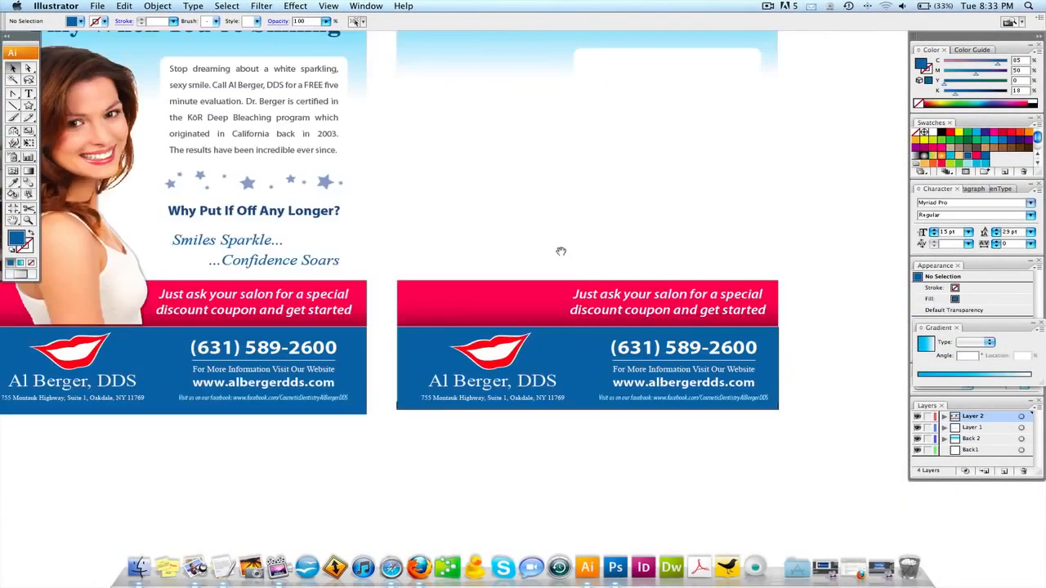
{"action": "left_click_drag", "start_coordinate": [562, 251], "coordinate": [635, 354]}
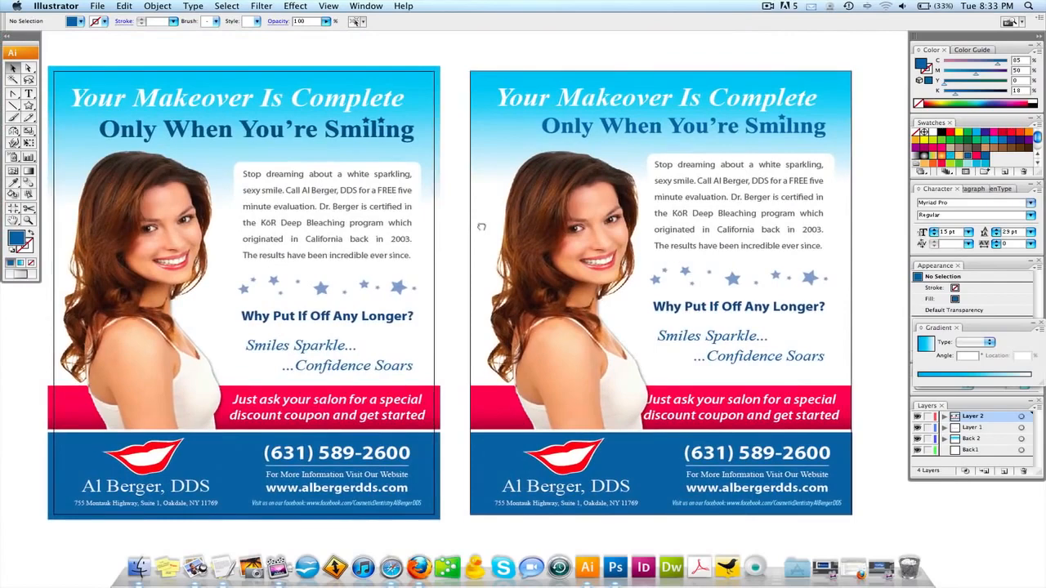
{"action": "left_click_drag", "start_coordinate": [482, 227], "coordinate": [495, 230]}
{"action": "left_click_drag", "start_coordinate": [452, 58], "coordinate": [460, 58]}
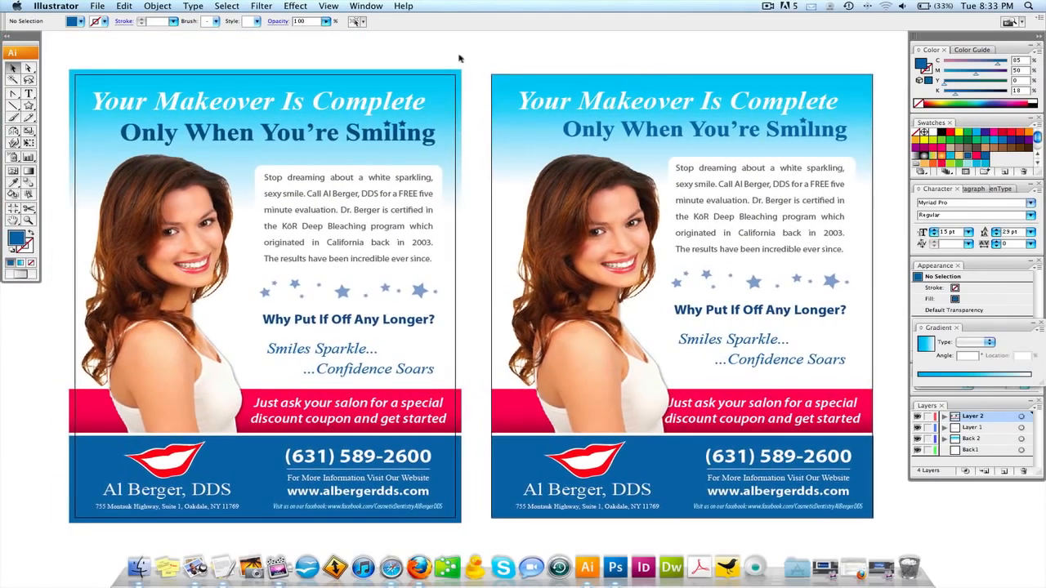